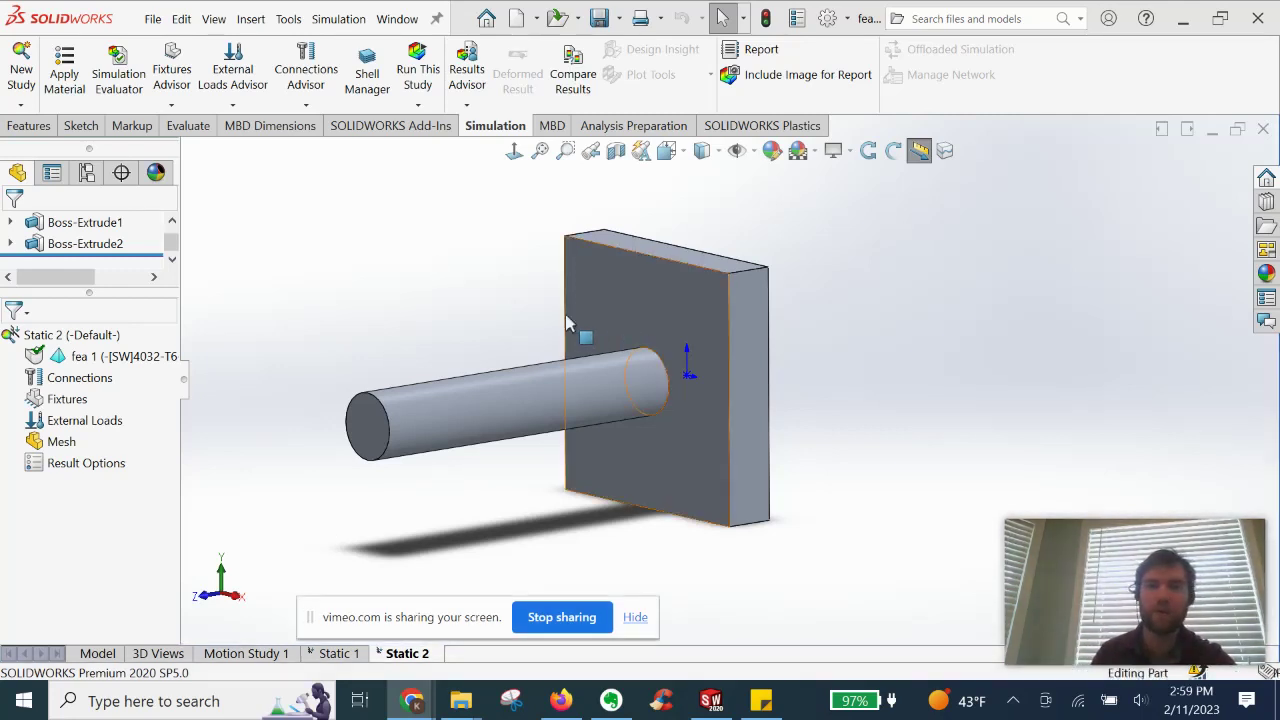
Orbit the 4032-T6 cylinder-on-plate part to a side view and return to its Model tree
{"action": "middle_click_drag", "start_coordinate": [563, 323], "coordinate": [683, 425]}
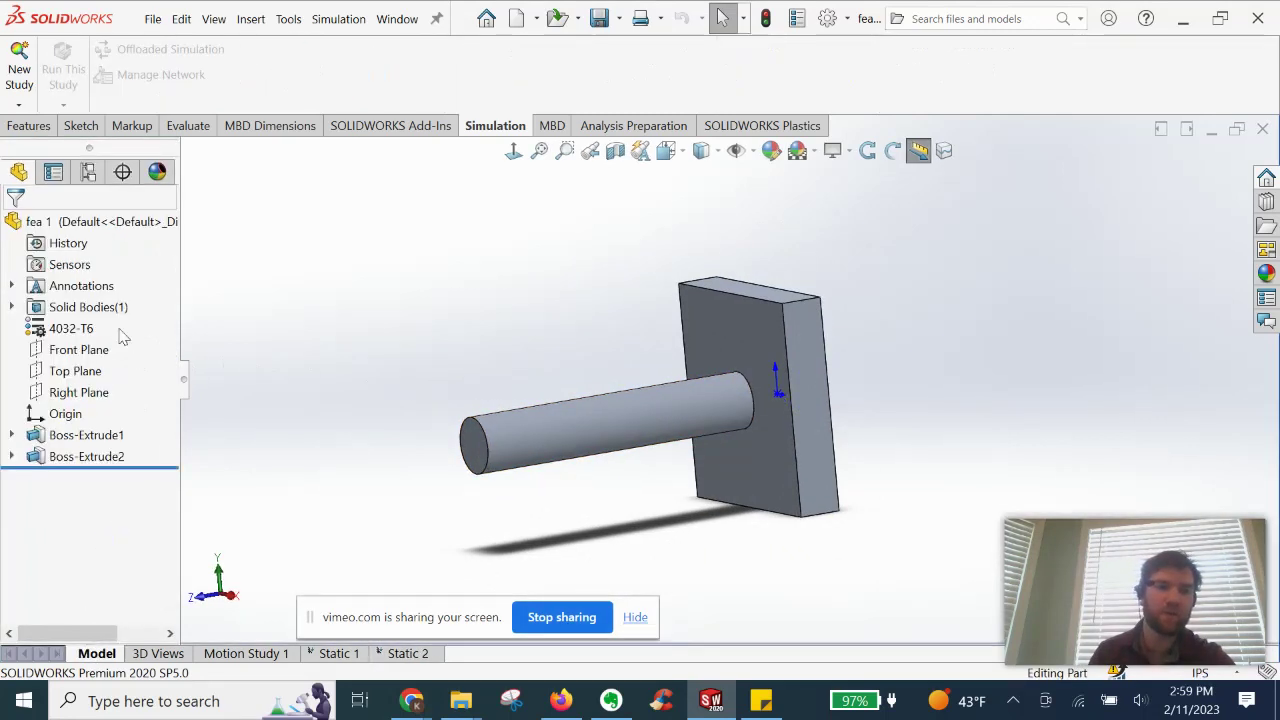
{"action": "left_click_drag", "start_coordinate": [410, 622], "coordinate": [402, 594]}
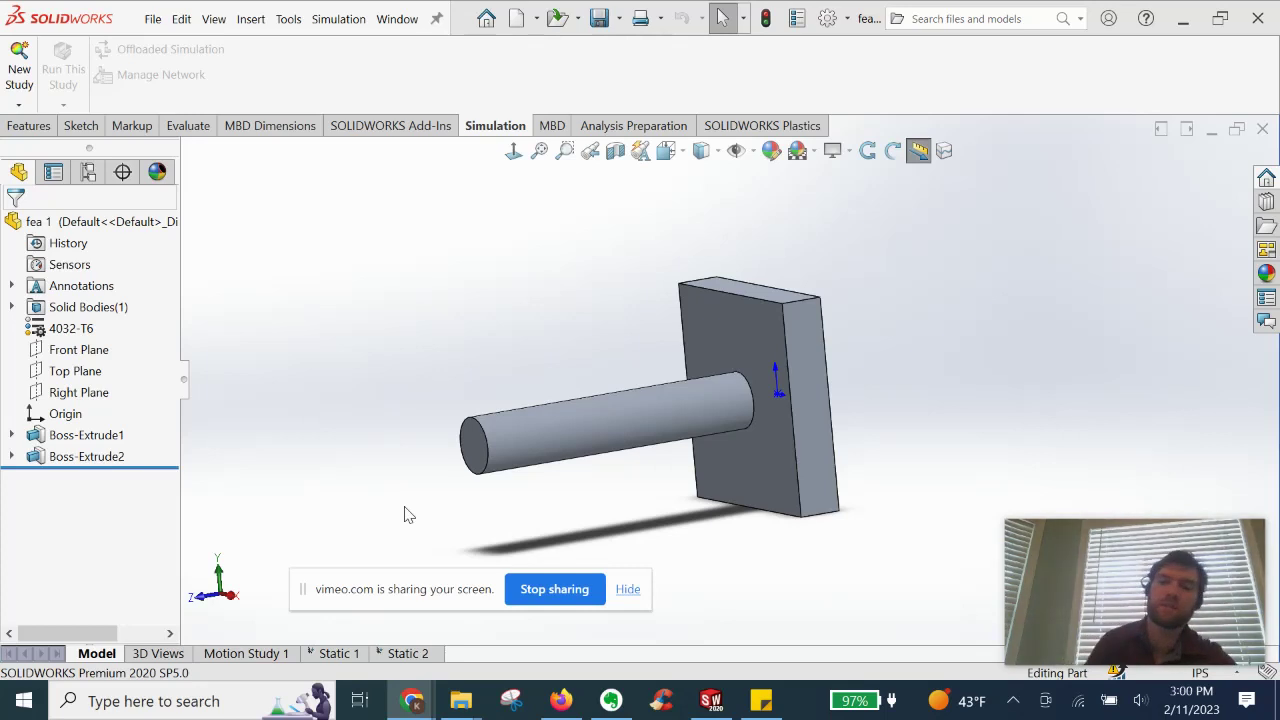
Switch to the Static 2 study and start a Fixed Geometry fixture
{"action": "left_click", "coordinate": [408, 653]}
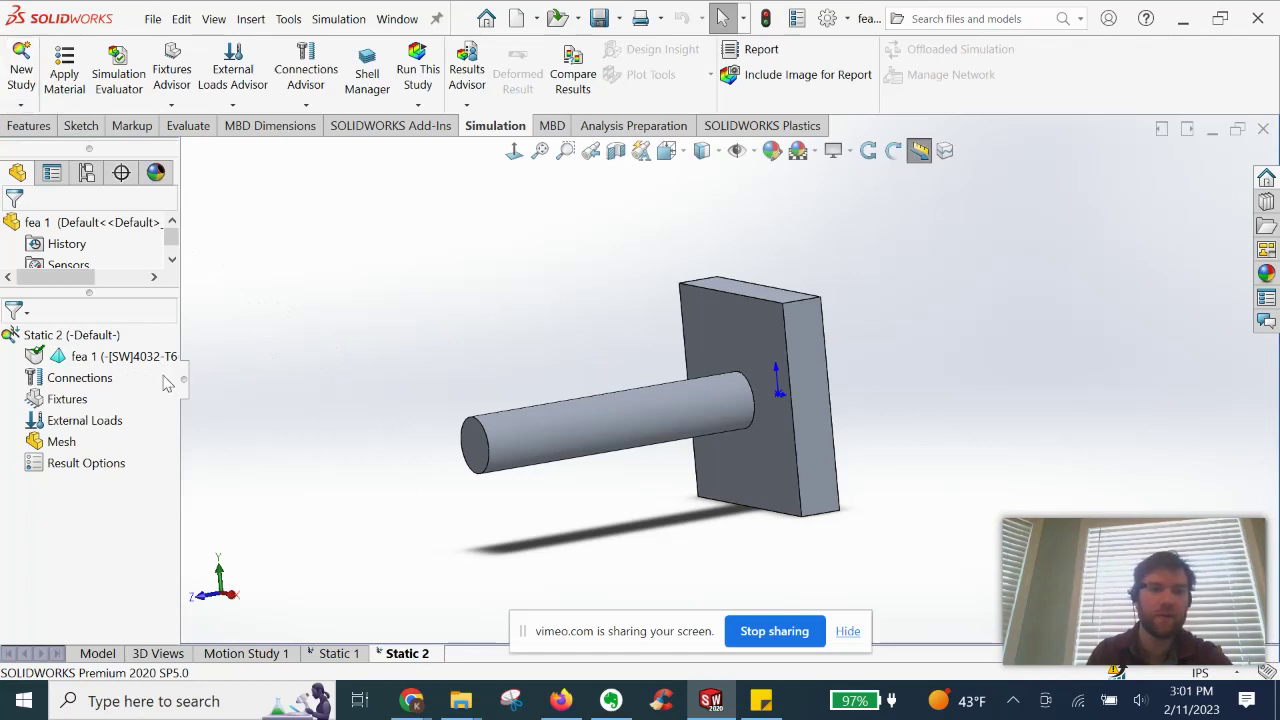
{"action": "left_click", "coordinate": [236, 105]}
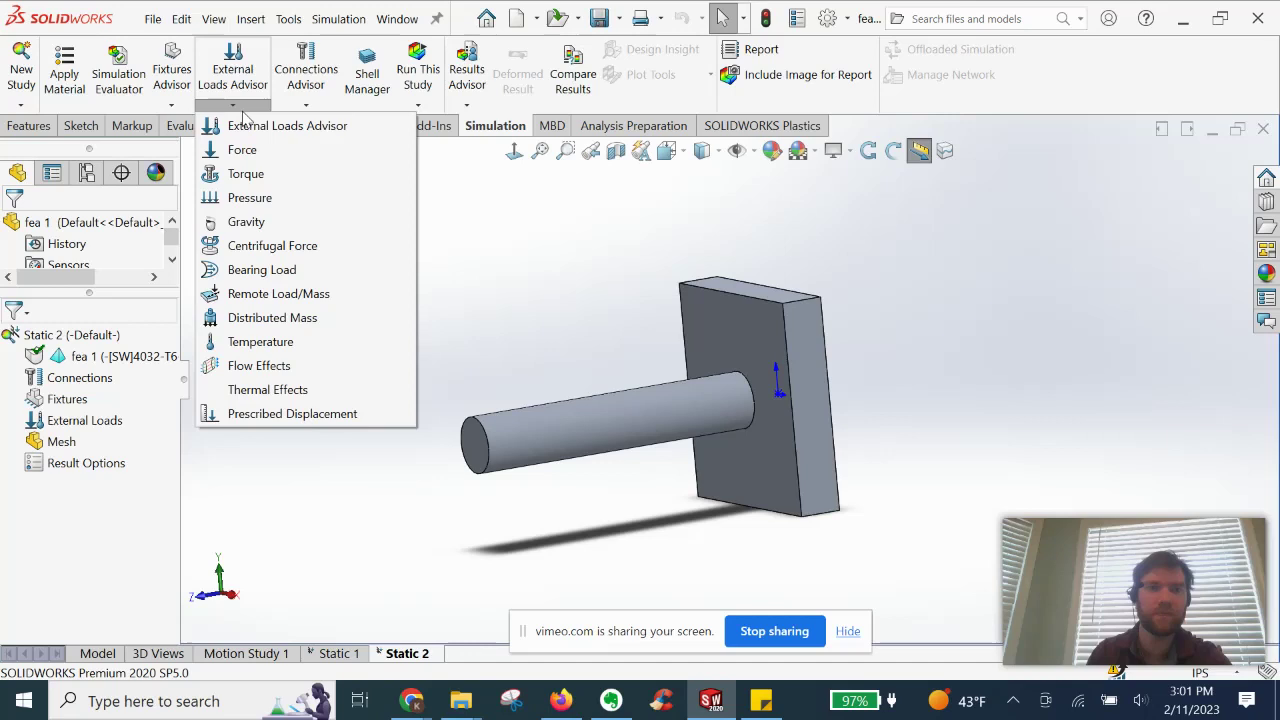
{"action": "left_click", "coordinate": [183, 117]}
{"action": "left_click", "coordinate": [171, 105]}
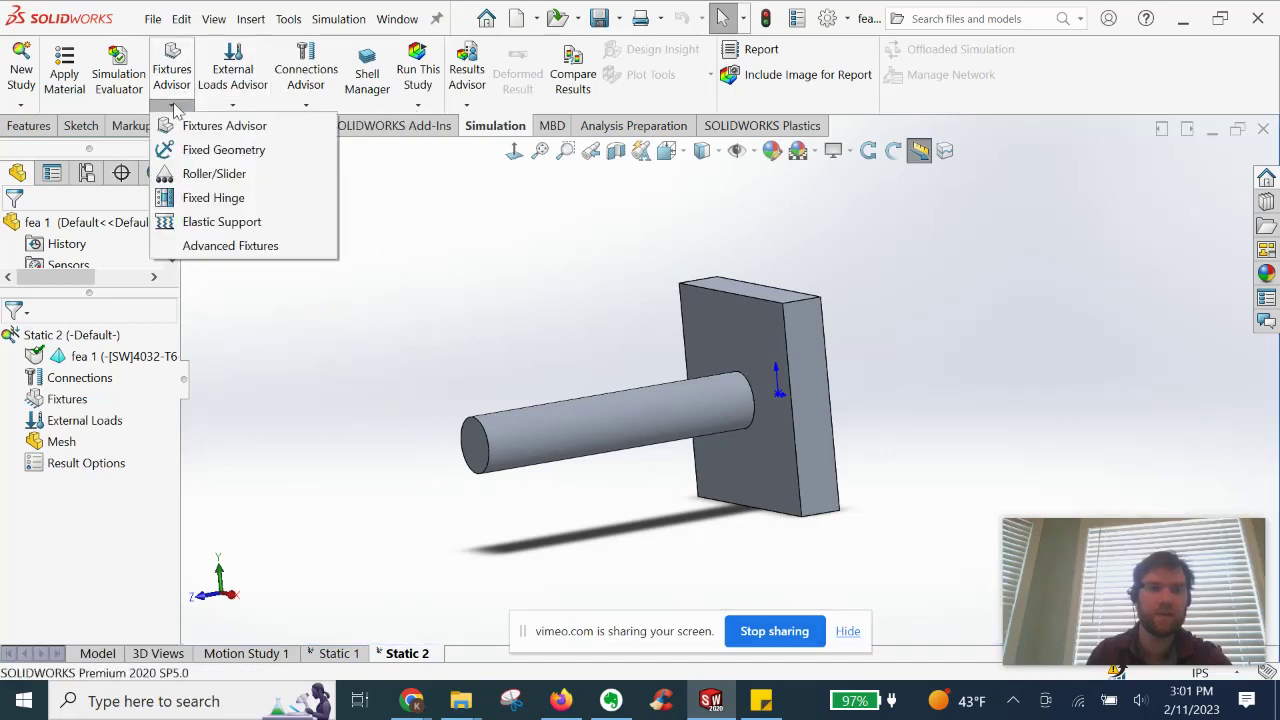
{"action": "left_click", "coordinate": [230, 155]}
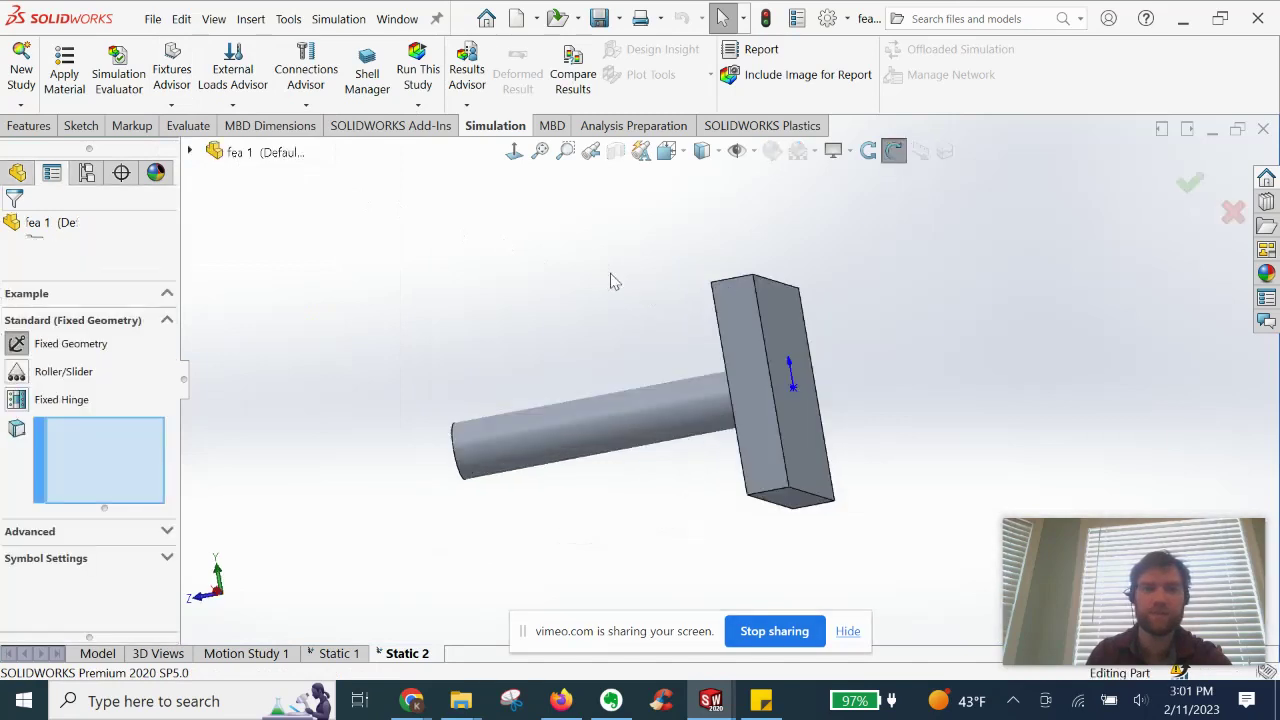
Fix the plate's back face as Fixed-1 and orbit to verify the fixture
{"action": "left_click", "coordinate": [835, 378]}
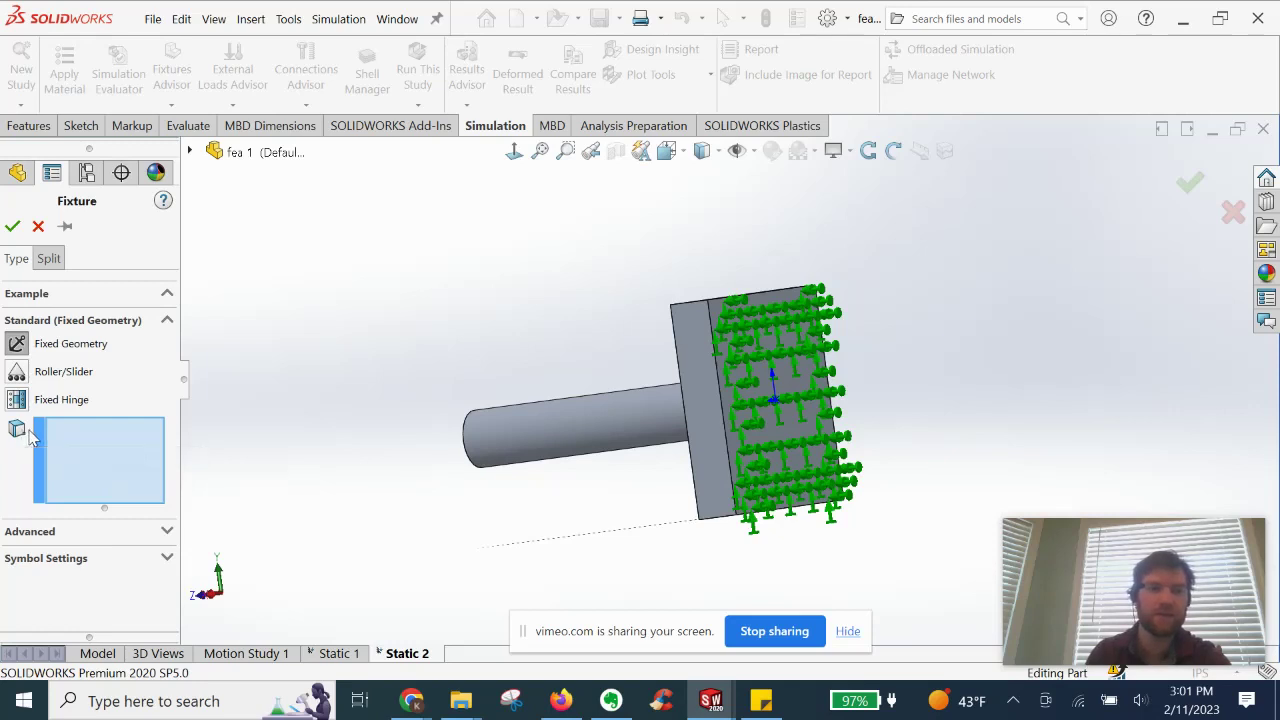
{"action": "left_click", "coordinate": [752, 330]}
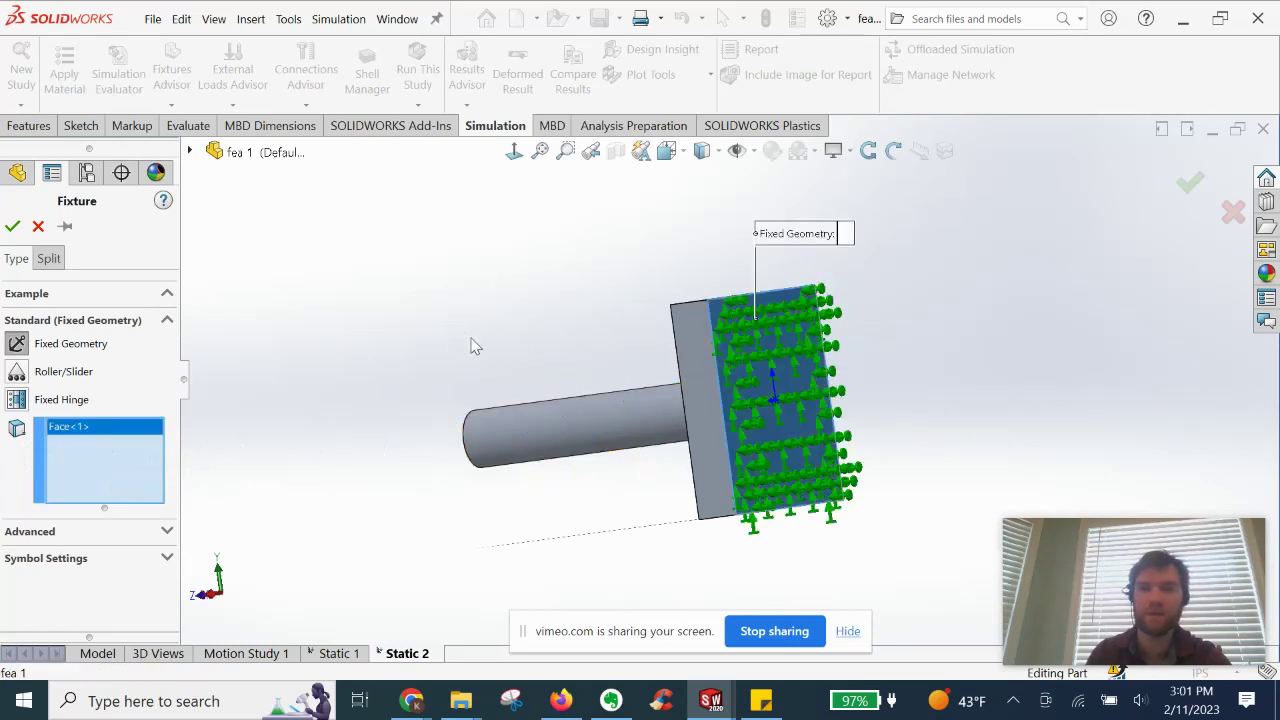
{"action": "middle_click_drag", "start_coordinate": [471, 346], "coordinate": [429, 346]}
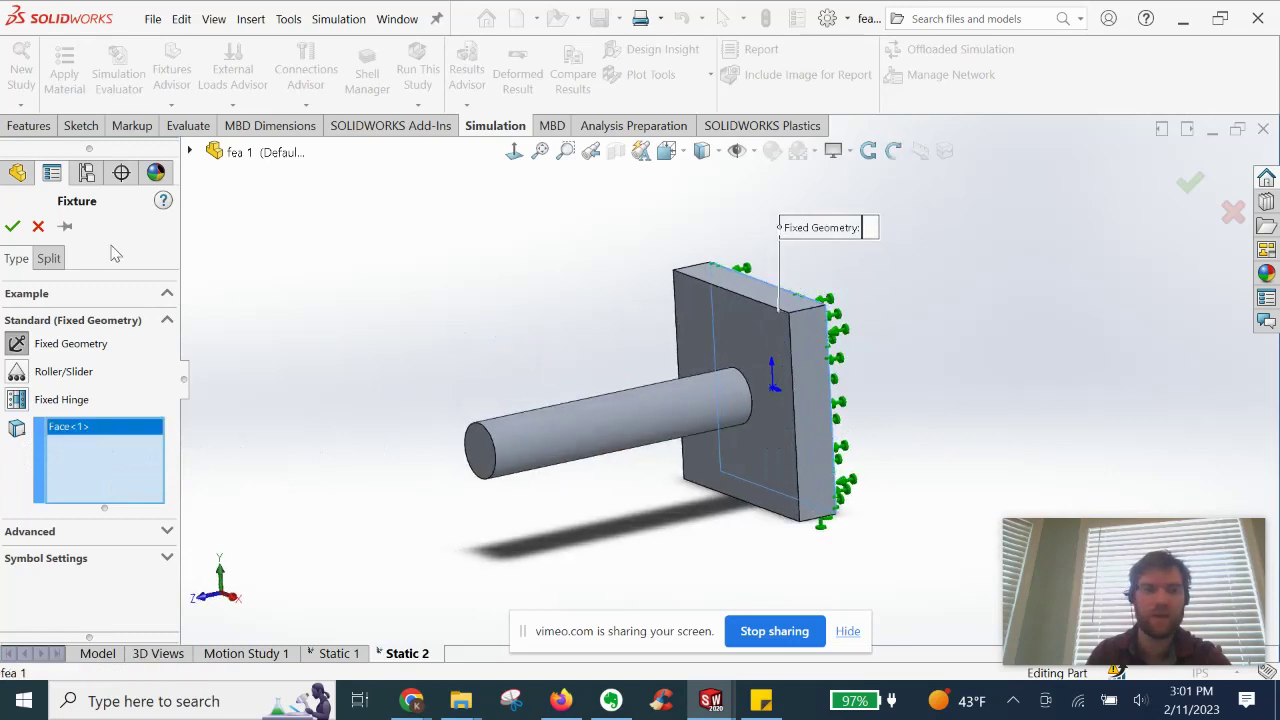
{"action": "left_click", "coordinate": [12, 226]}
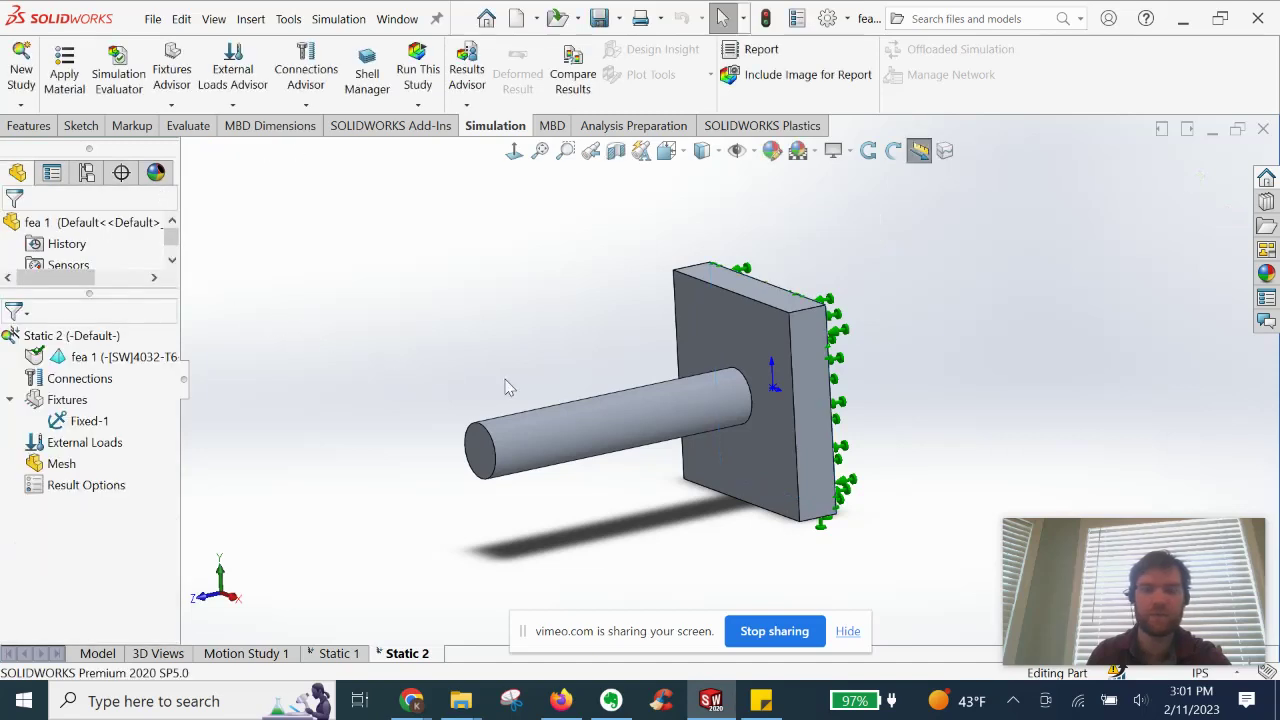
{"action": "middle_click_drag", "start_coordinate": [506, 386], "coordinate": [377, 403]}
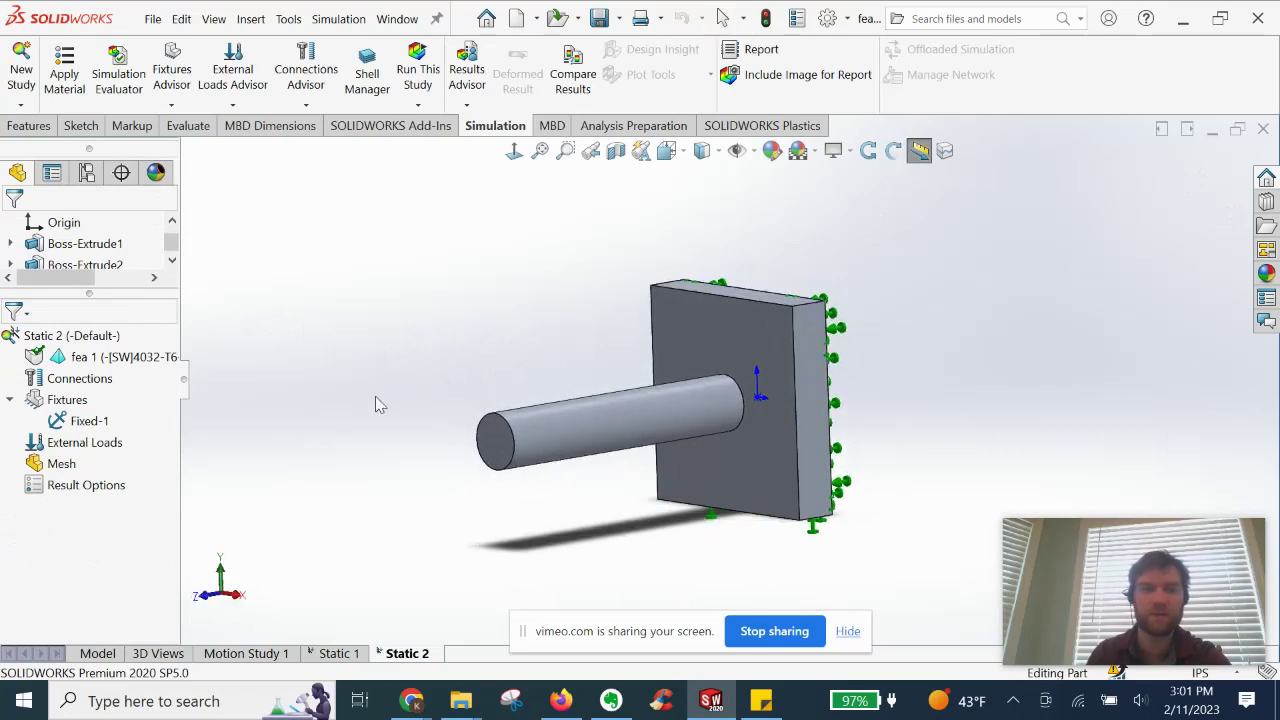
Start a Force load with Selected direction and delete the wrongly picked cylinder face
{"action": "right_click", "coordinate": [72, 442]}
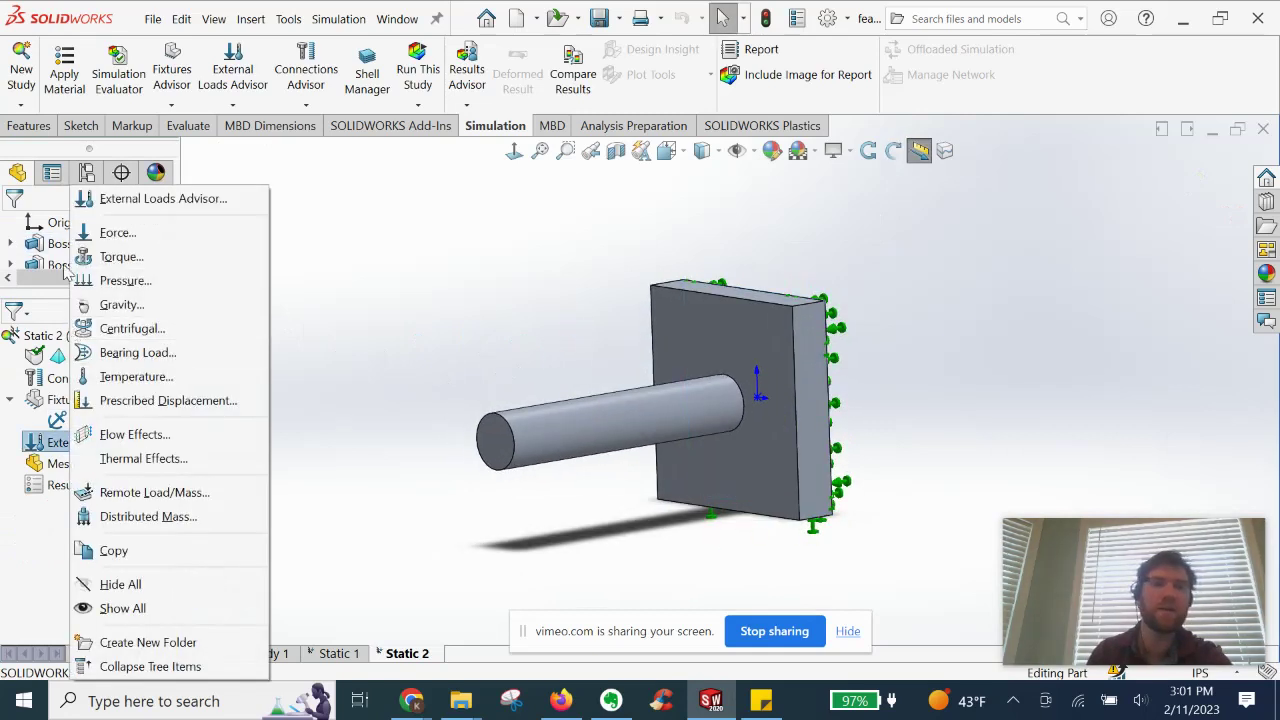
{"action": "left_click", "coordinate": [365, 323]}
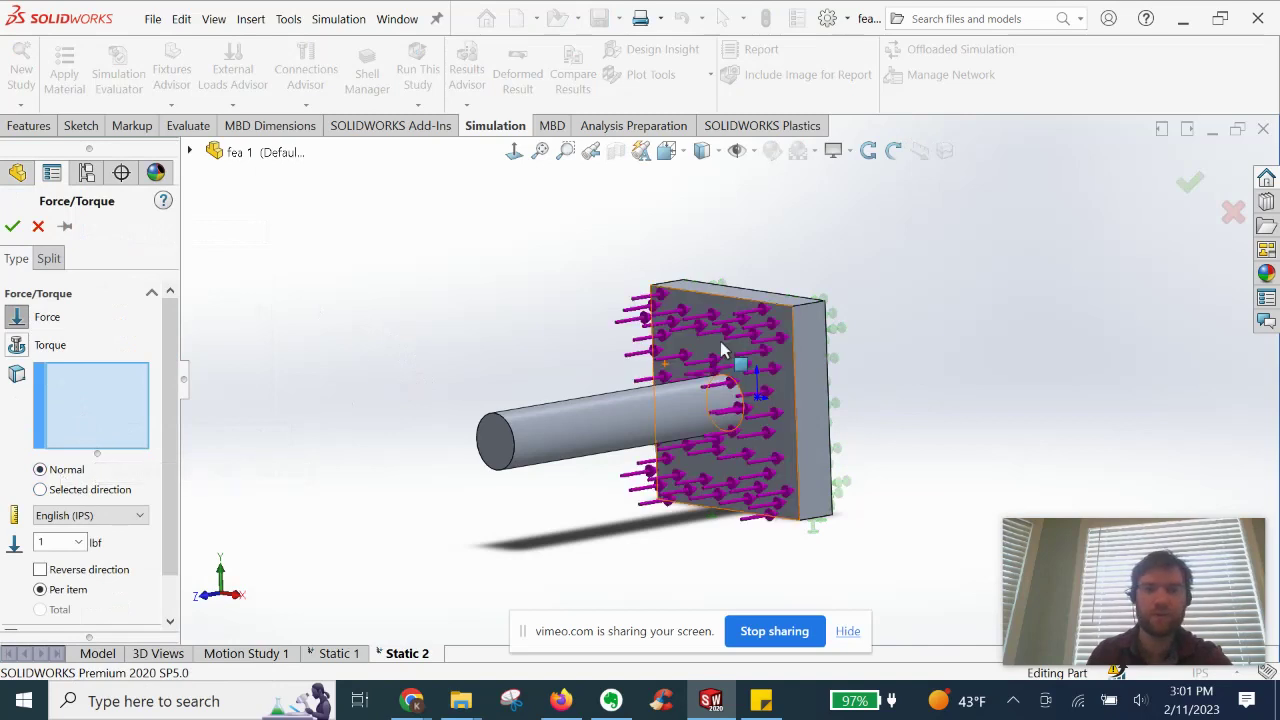
{"action": "left_click", "coordinate": [752, 360]}
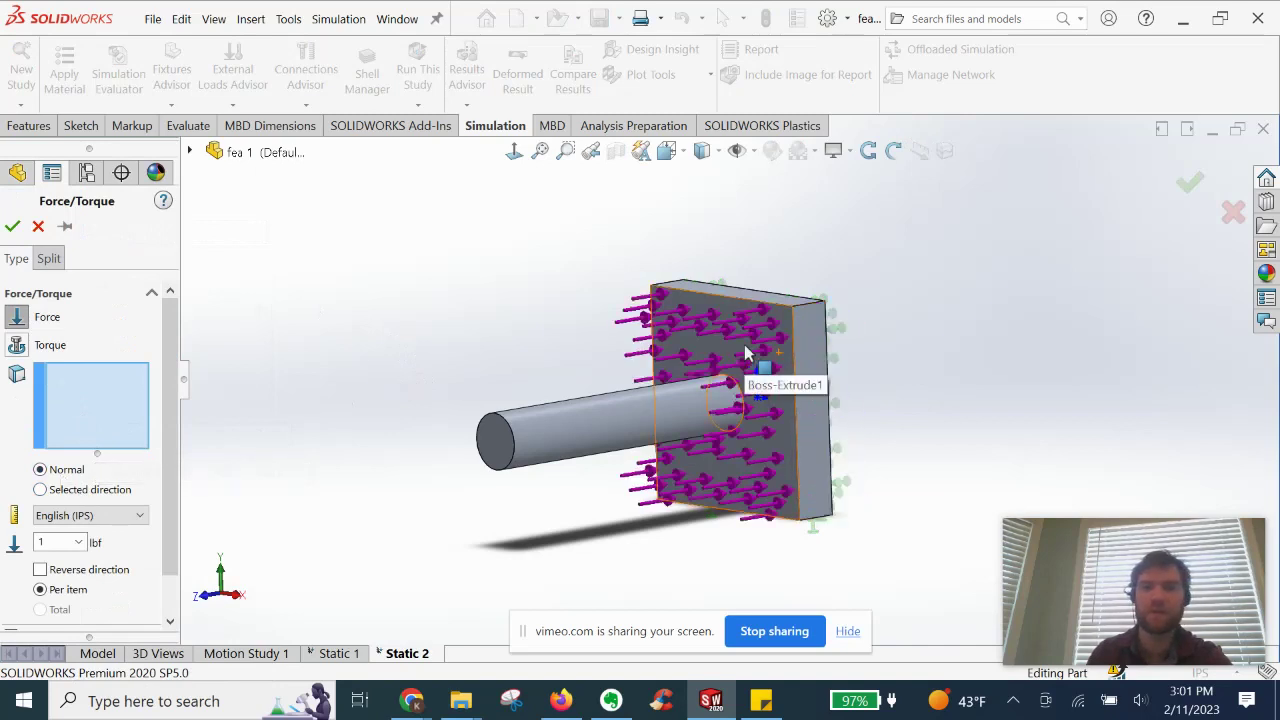
{"action": "left_click", "coordinate": [40, 490]}
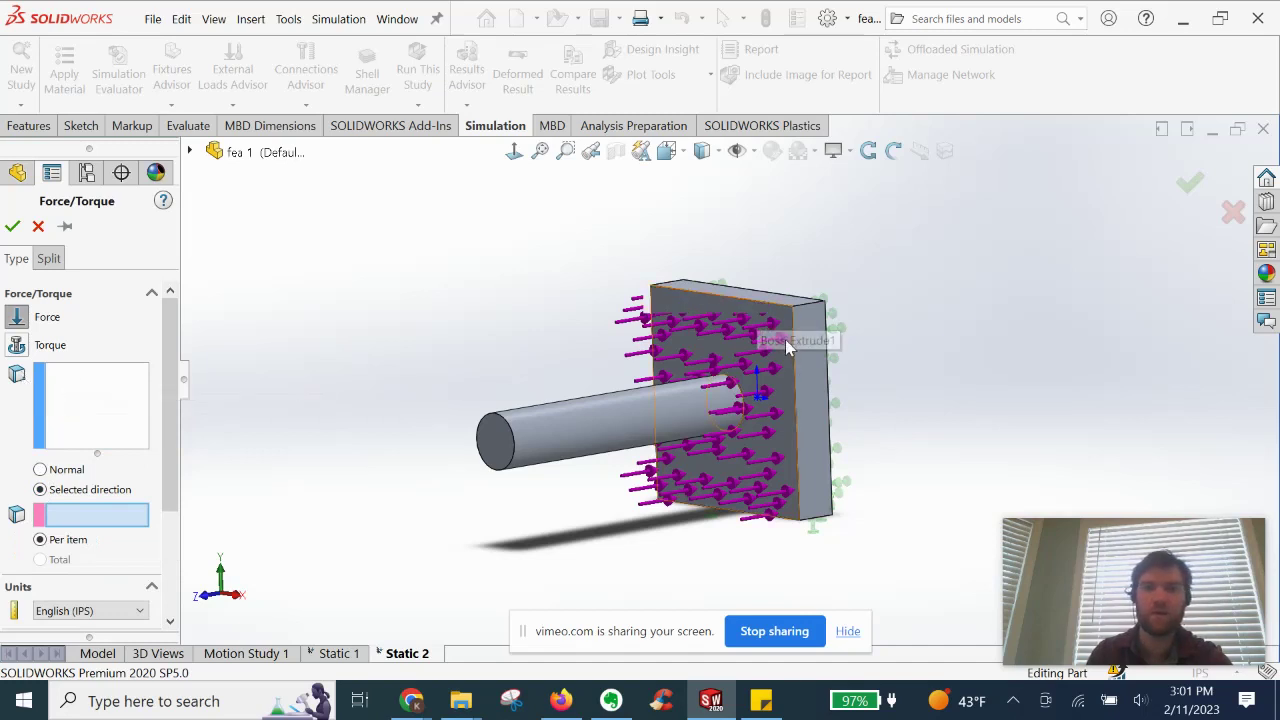
{"action": "left_click", "coordinate": [493, 445]}
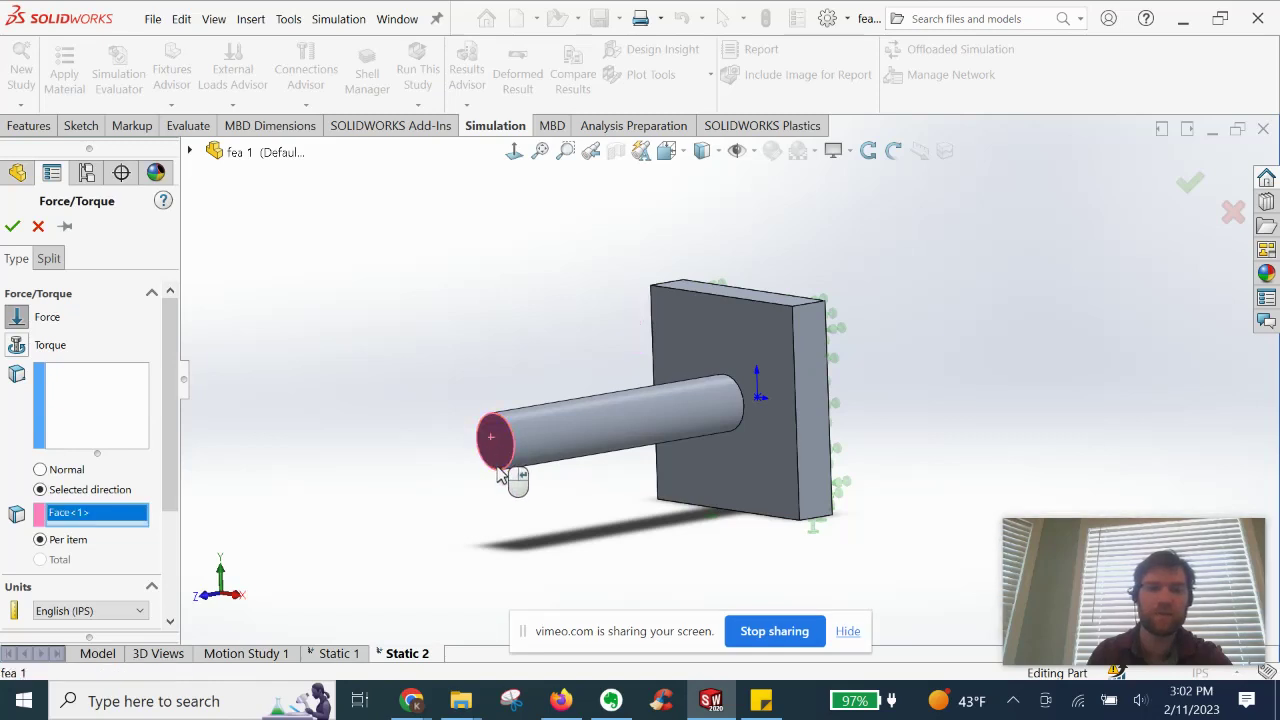
{"action": "right_click", "coordinate": [87, 524]}
{"action": "left_click", "coordinate": [130, 549]}
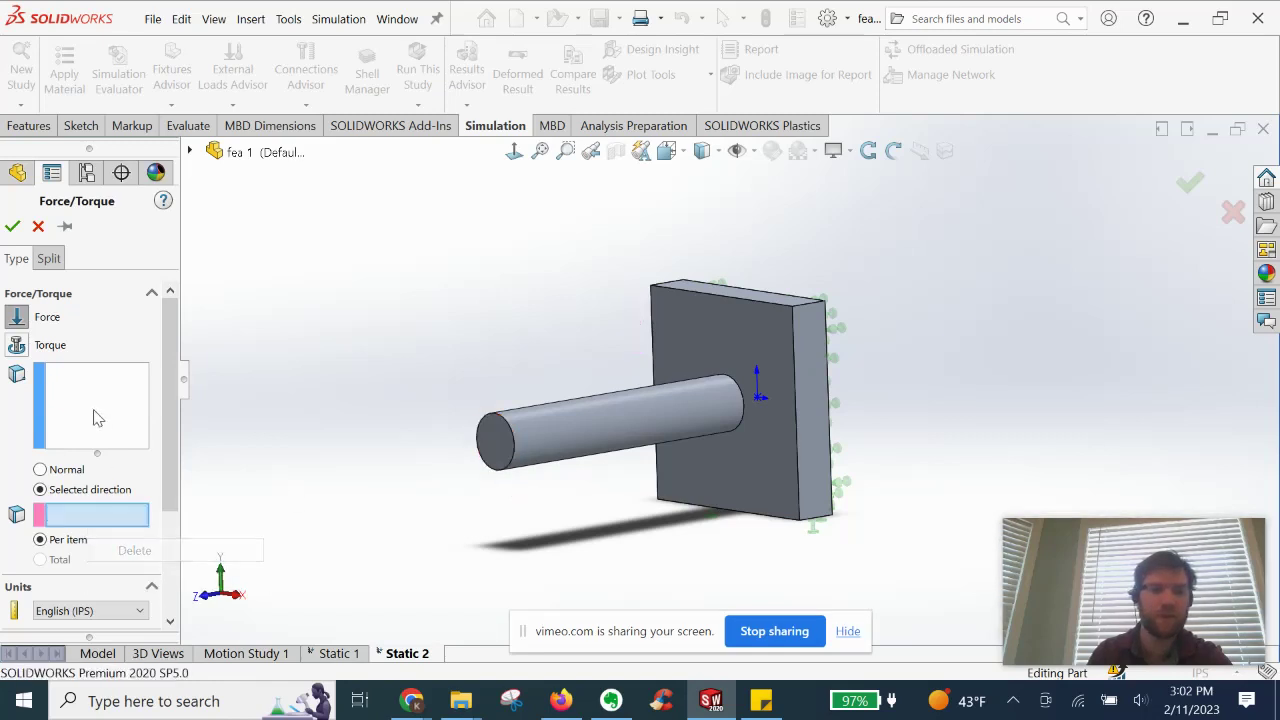
{"action": "left_click", "coordinate": [98, 418]}
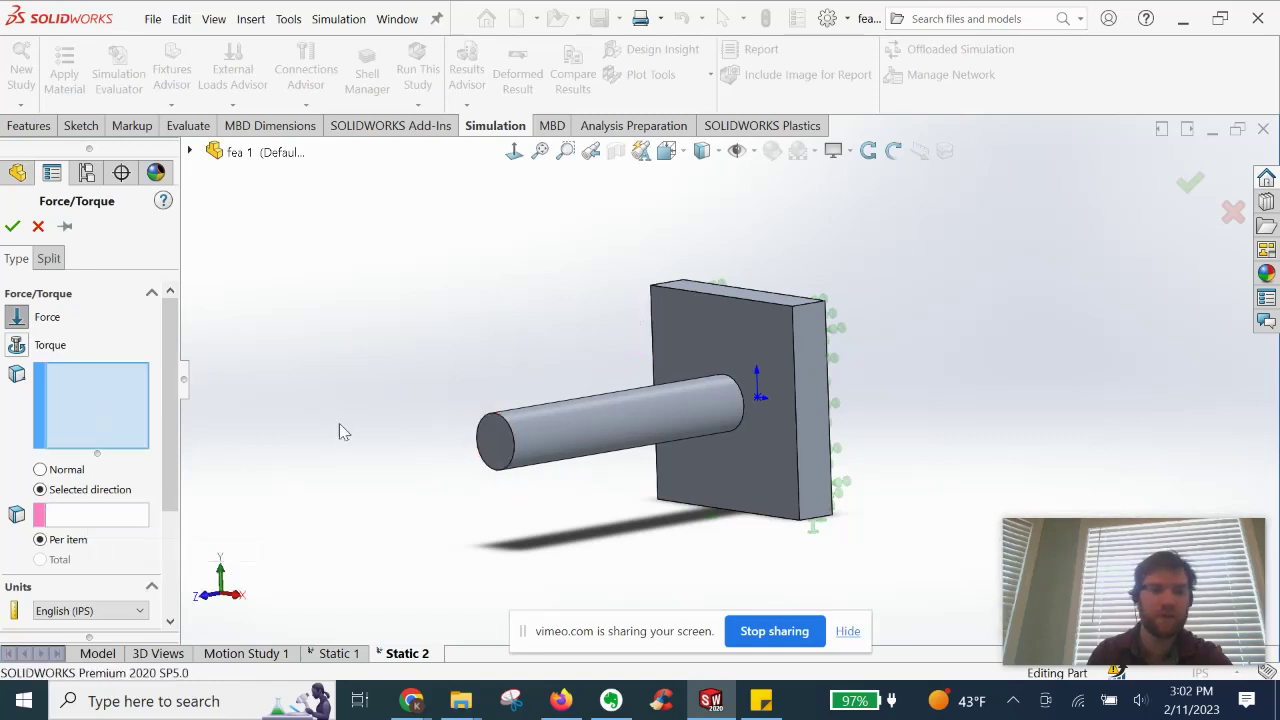
Apply the force to the cylinder's end face, directed along a vertical plate edge
{"action": "left_click", "coordinate": [493, 445]}
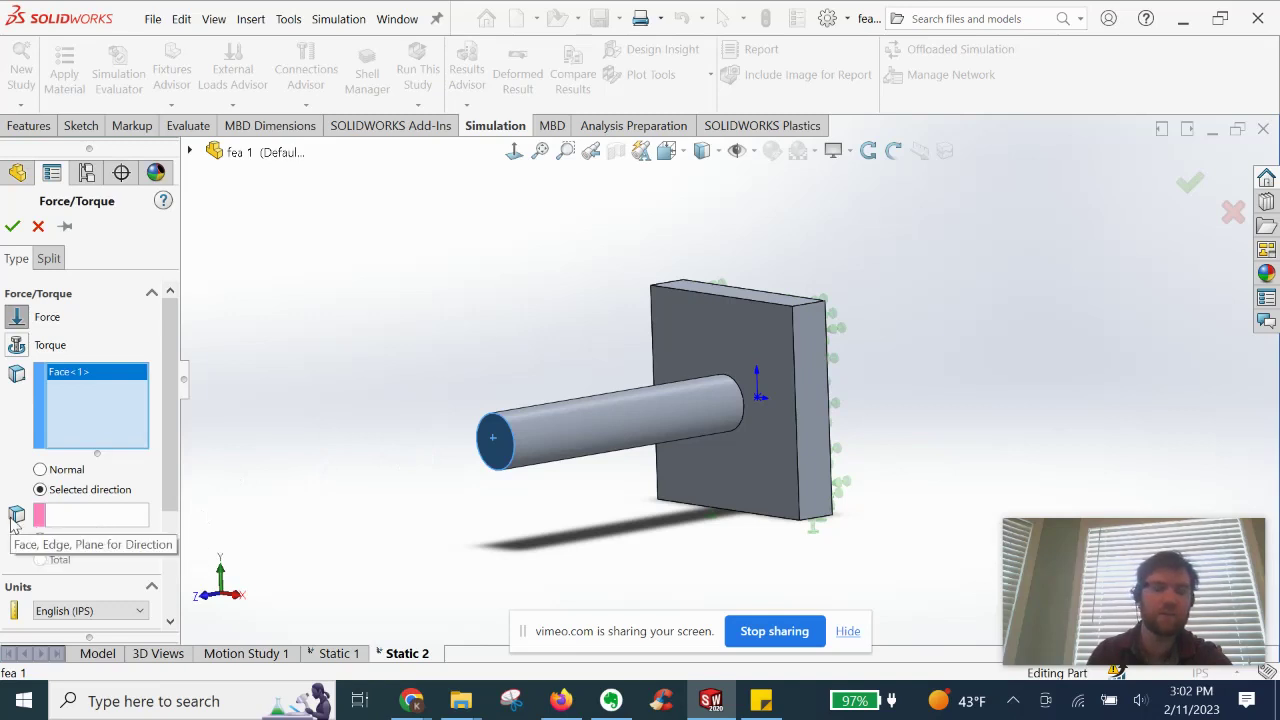
{"action": "left_click", "coordinate": [800, 350]}
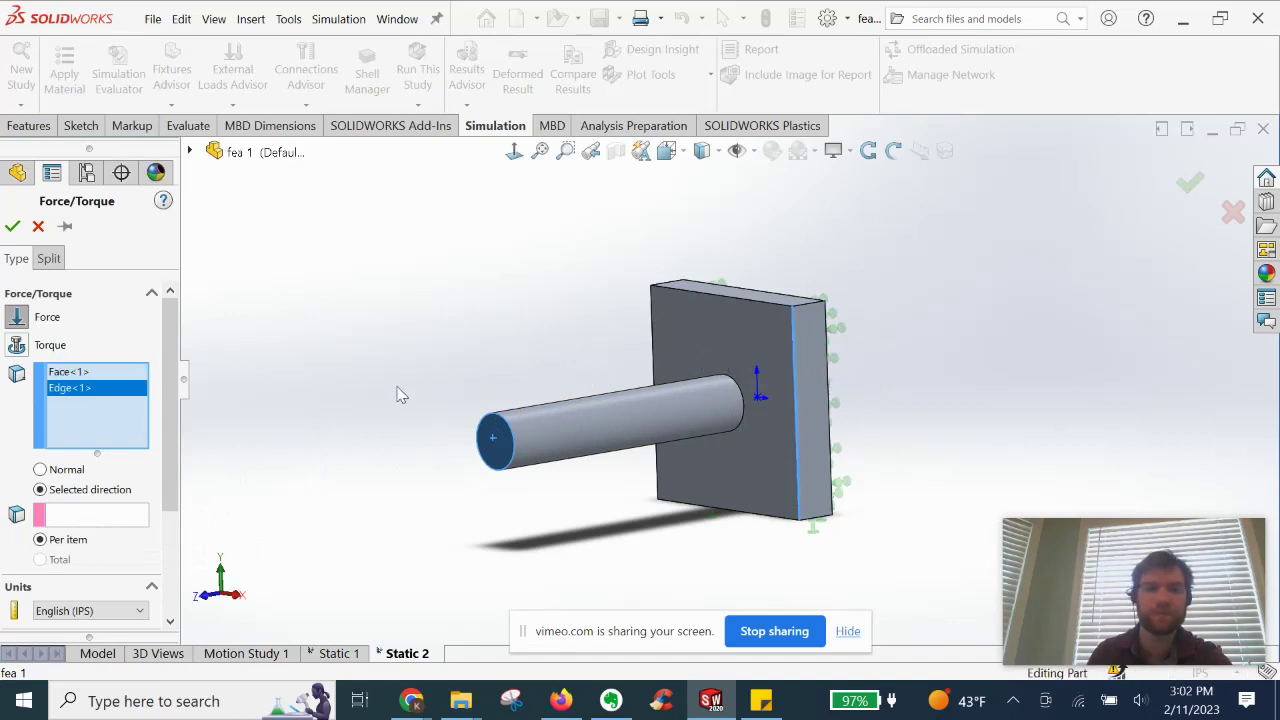
{"action": "right_click", "coordinate": [80, 395]}
{"action": "left_click", "coordinate": [125, 427]}
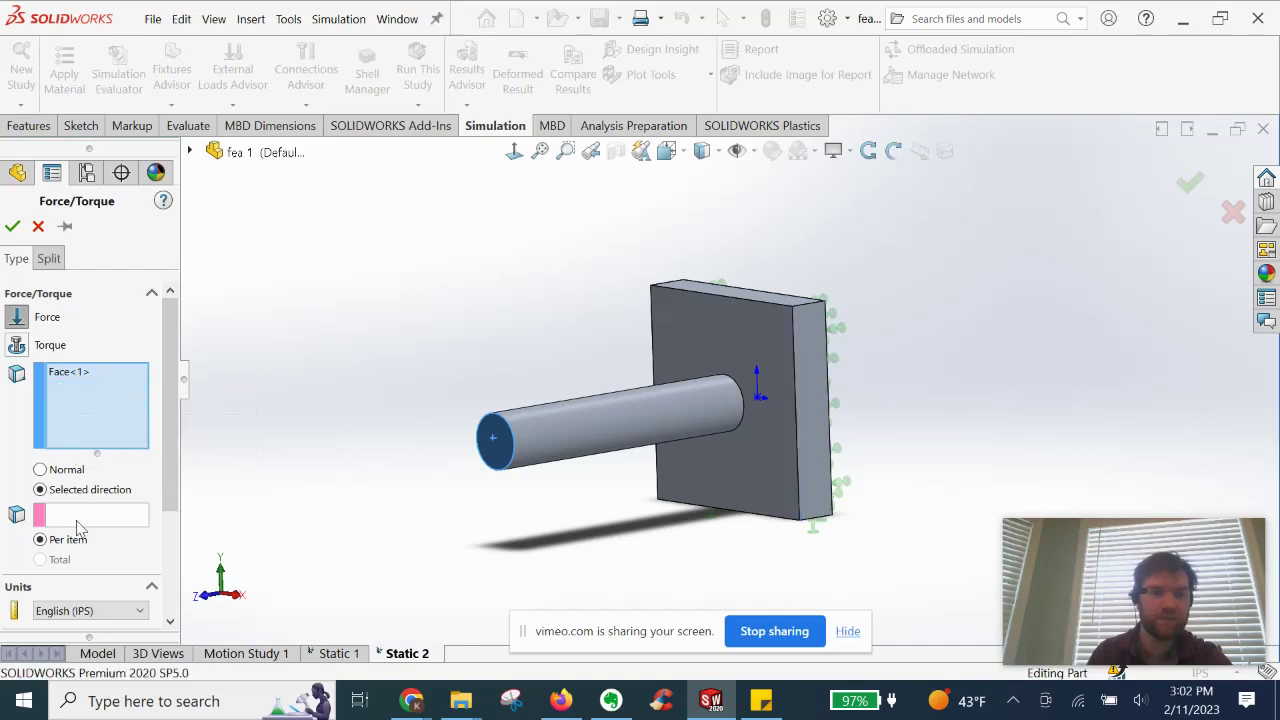
{"action": "left_click", "coordinate": [68, 525]}
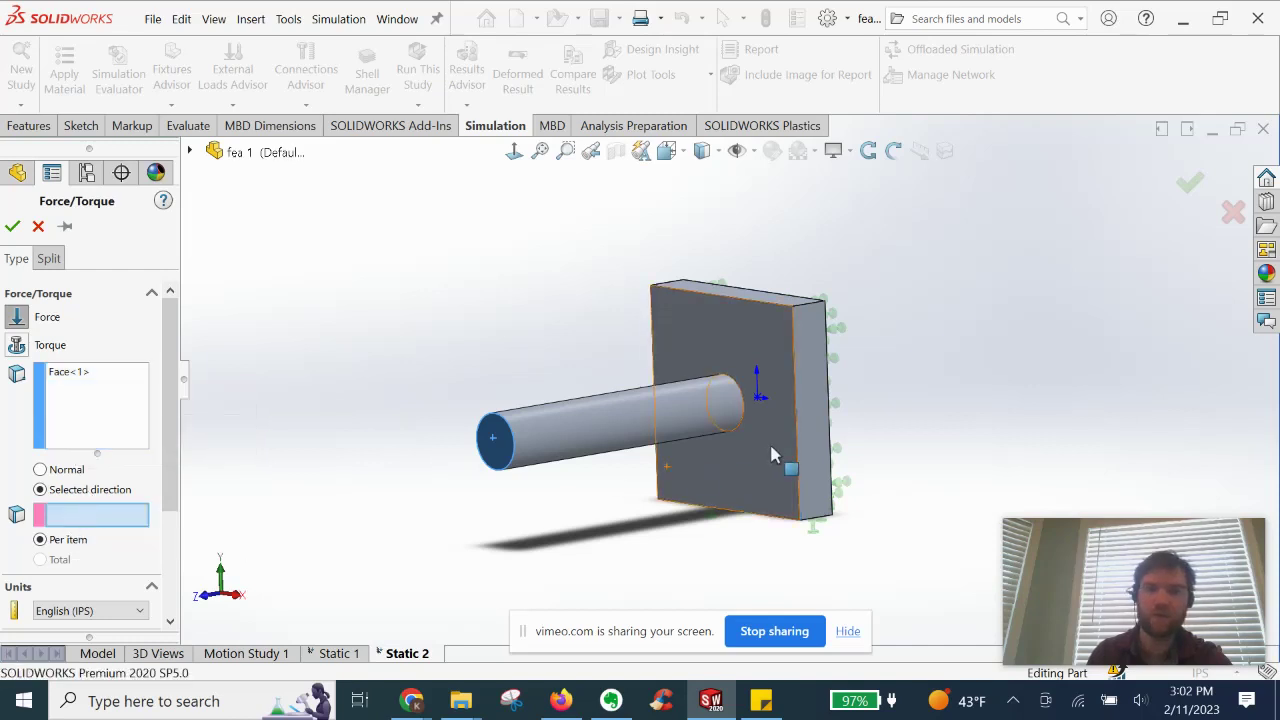
{"action": "left_click", "coordinate": [797, 385]}
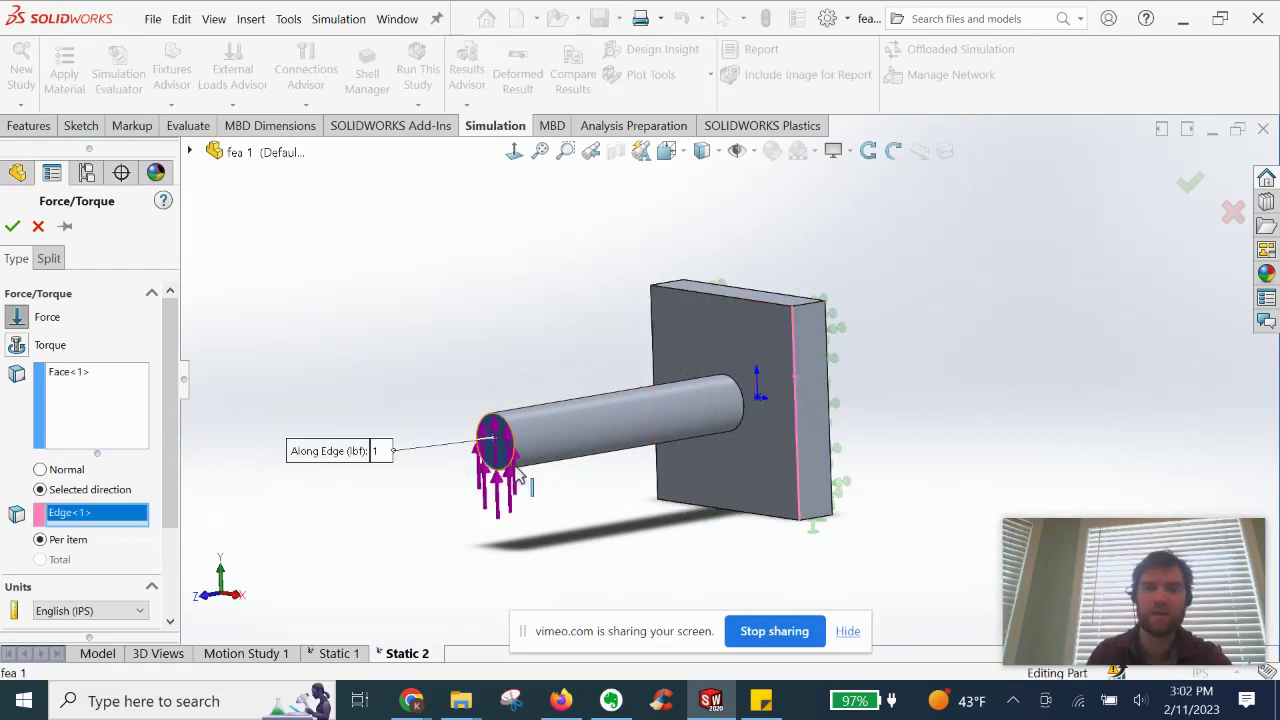
{"action": "mouse_move", "coordinate": [596, 520]}
{"action": "middle_mouse_down"}
{"action": "mouse_move", "coordinate": [605, 495]}
{"action": "mouse_move", "coordinate": [603, 511]}
{"action": "middle_mouse_up"}
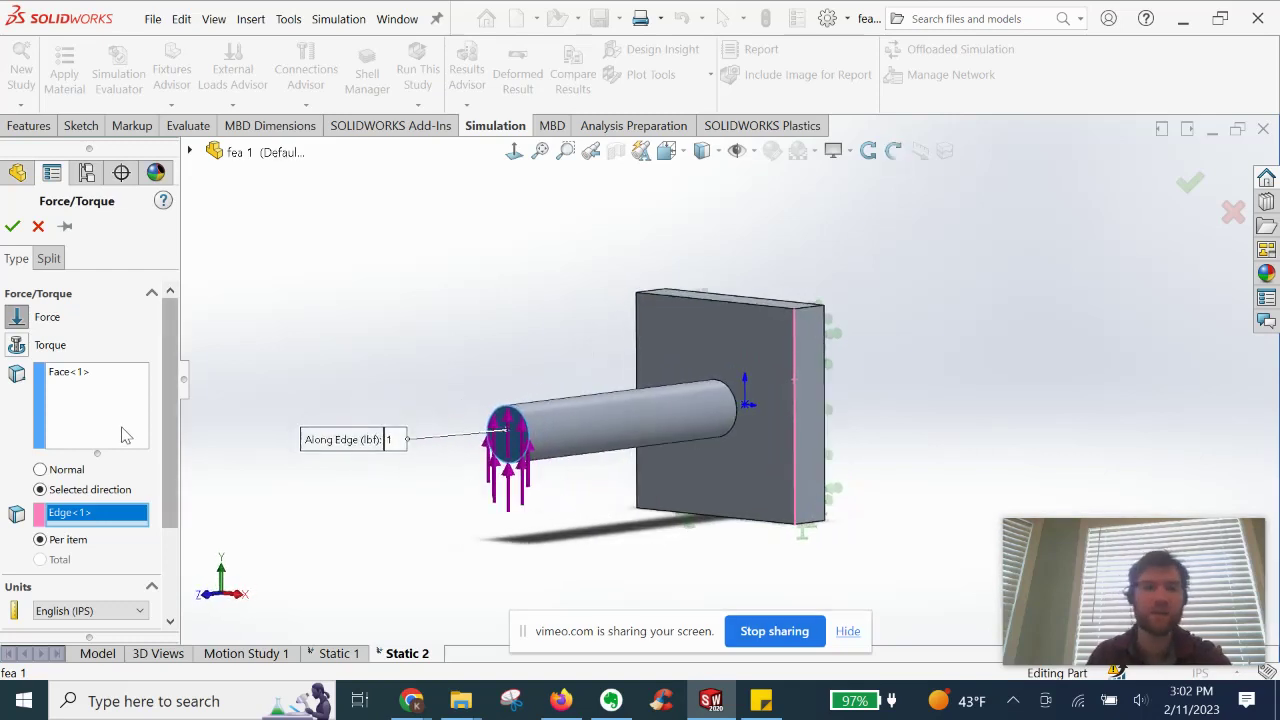
Reverse the end-face force to point downward, keeping English (IPS) units
{"action": "left_click_drag", "start_coordinate": [172, 463], "coordinate": [160, 530]}
{"action": "left_click", "coordinate": [40, 605]}
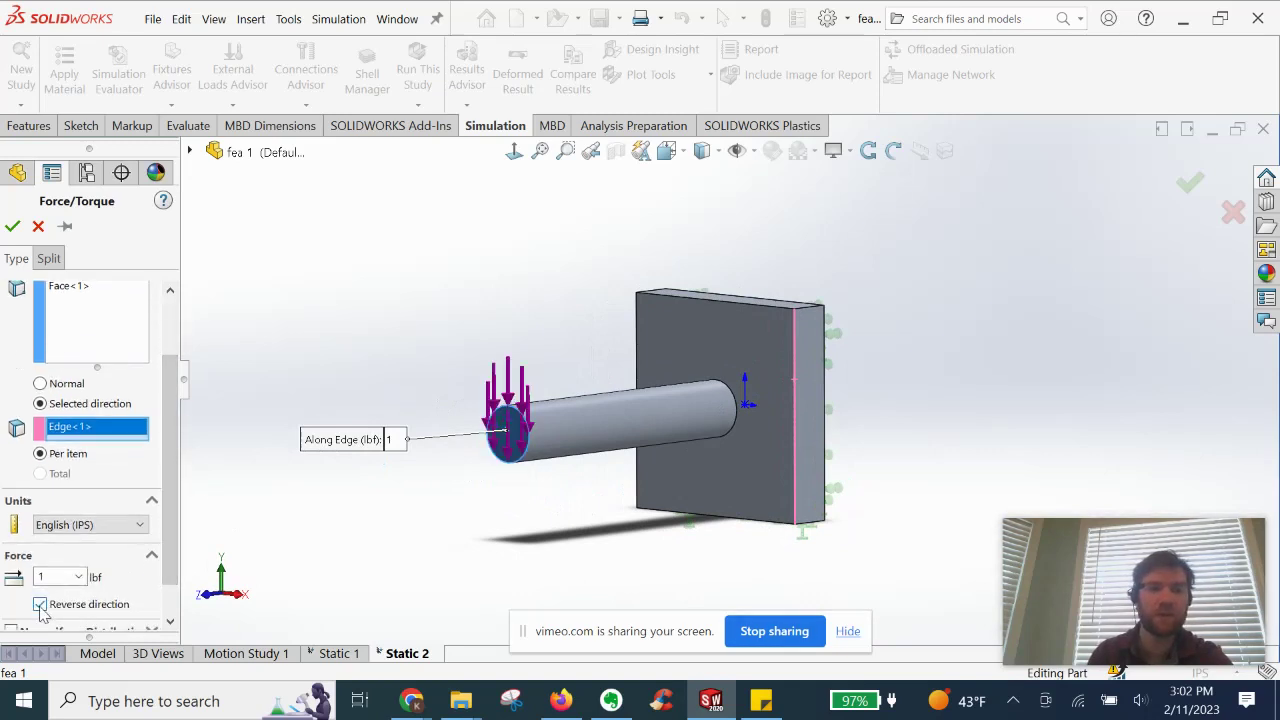
{"action": "left_click_drag", "start_coordinate": [170, 460], "coordinate": [178, 495]}
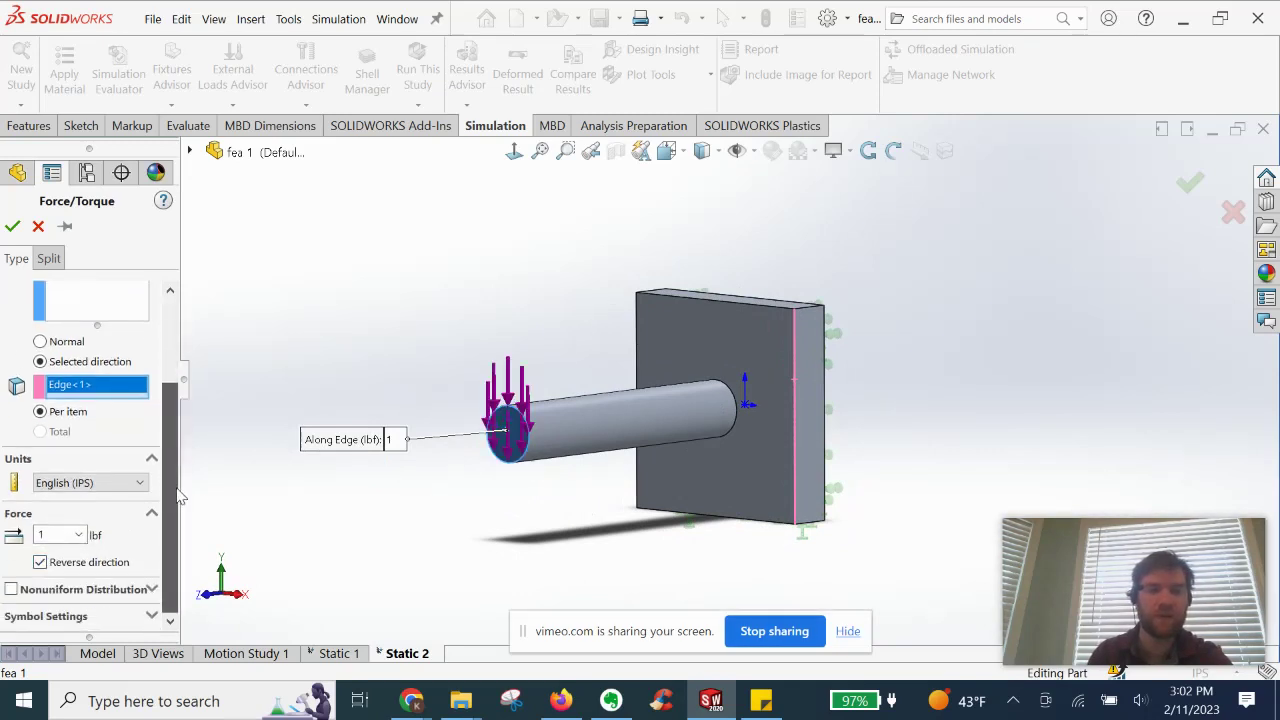
{"action": "left_click", "coordinate": [60, 485]}
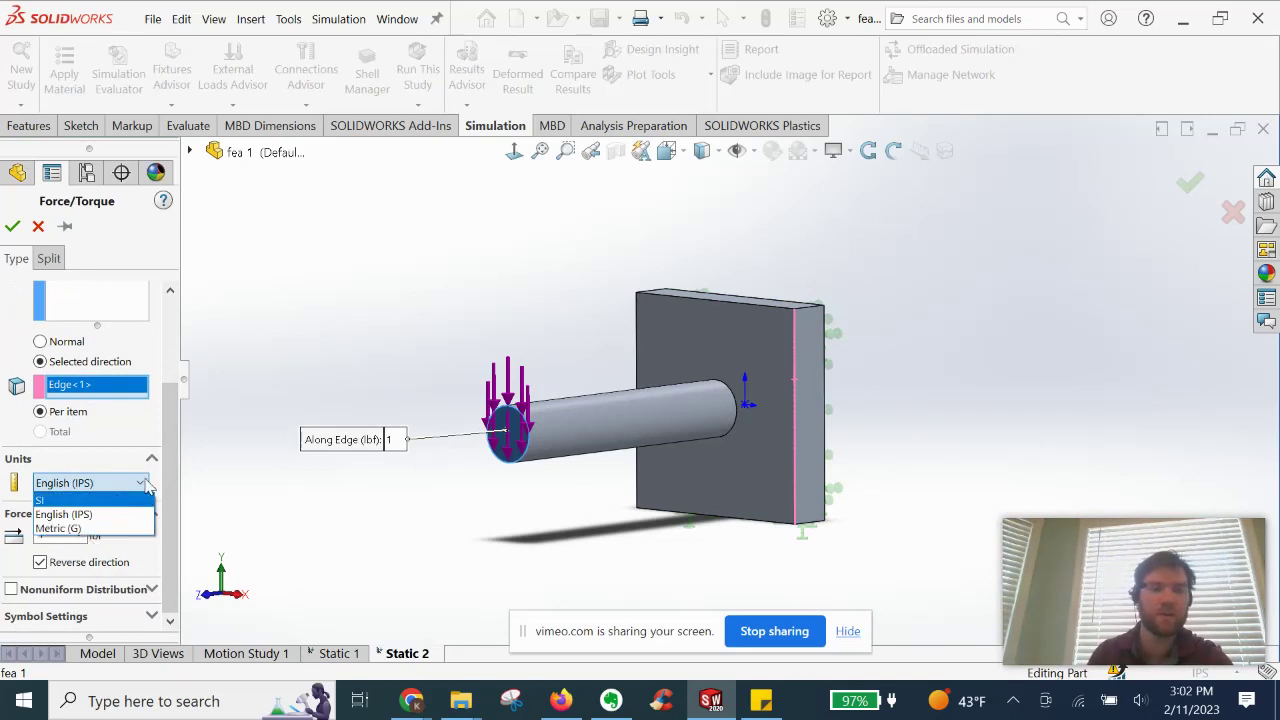
{"action": "left_click", "coordinate": [148, 444]}
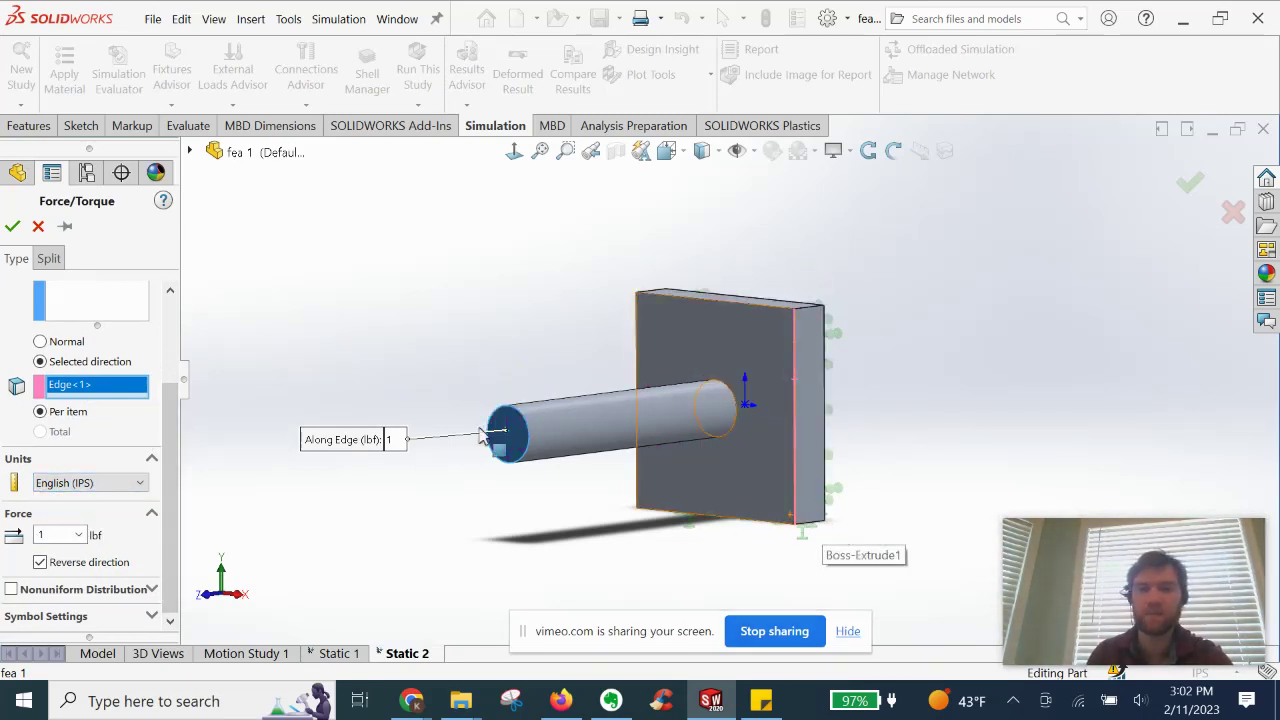
{"action": "scroll", "coordinate": [174, 417], "scroll_direction": "up", "scroll_amount": 1}
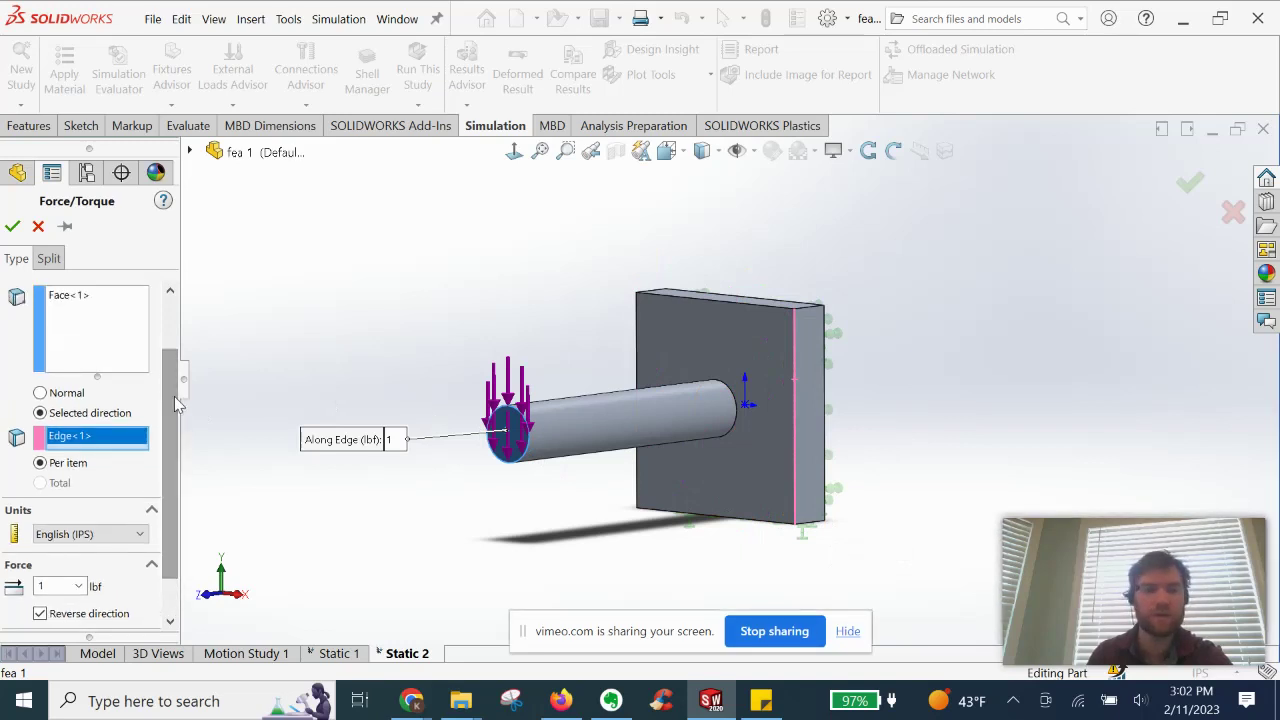
{"action": "scroll", "coordinate": [172, 420], "scroll_direction": "down", "scroll_amount": 1}
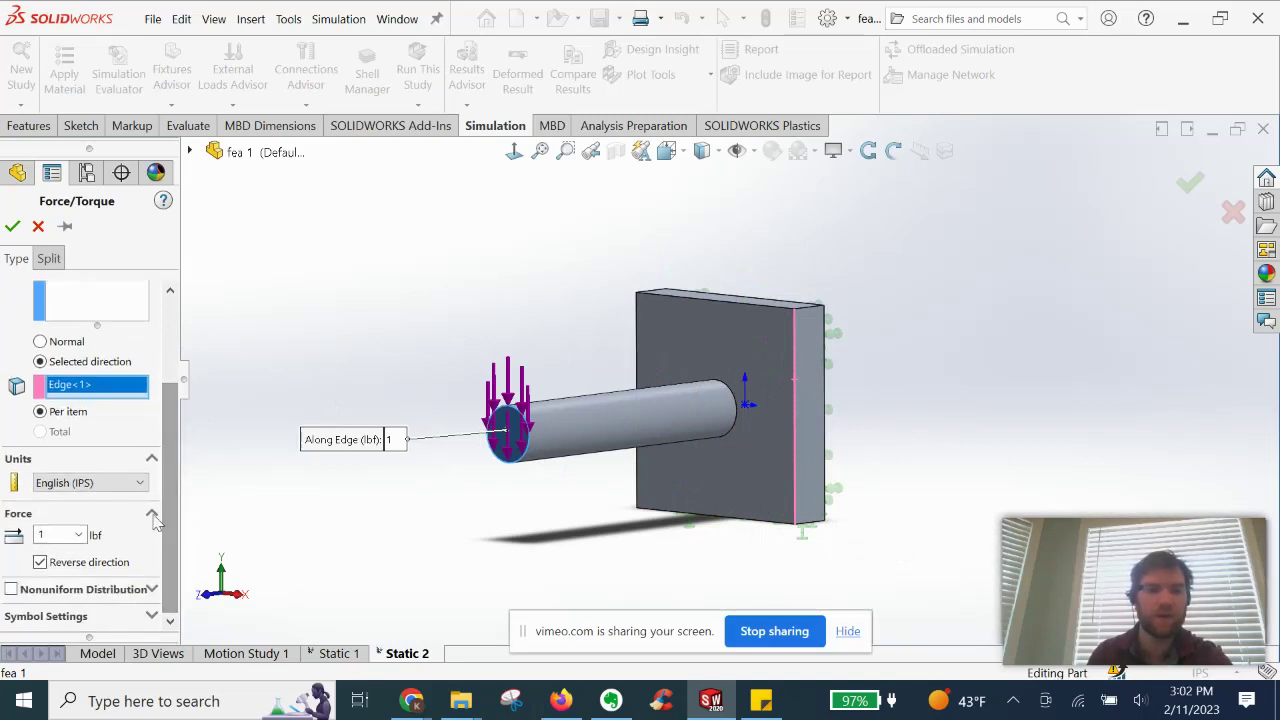
Set the downward end force to 30000 lbf and move its value callout lower
{"action": "double_click", "coordinate": [46, 534]}
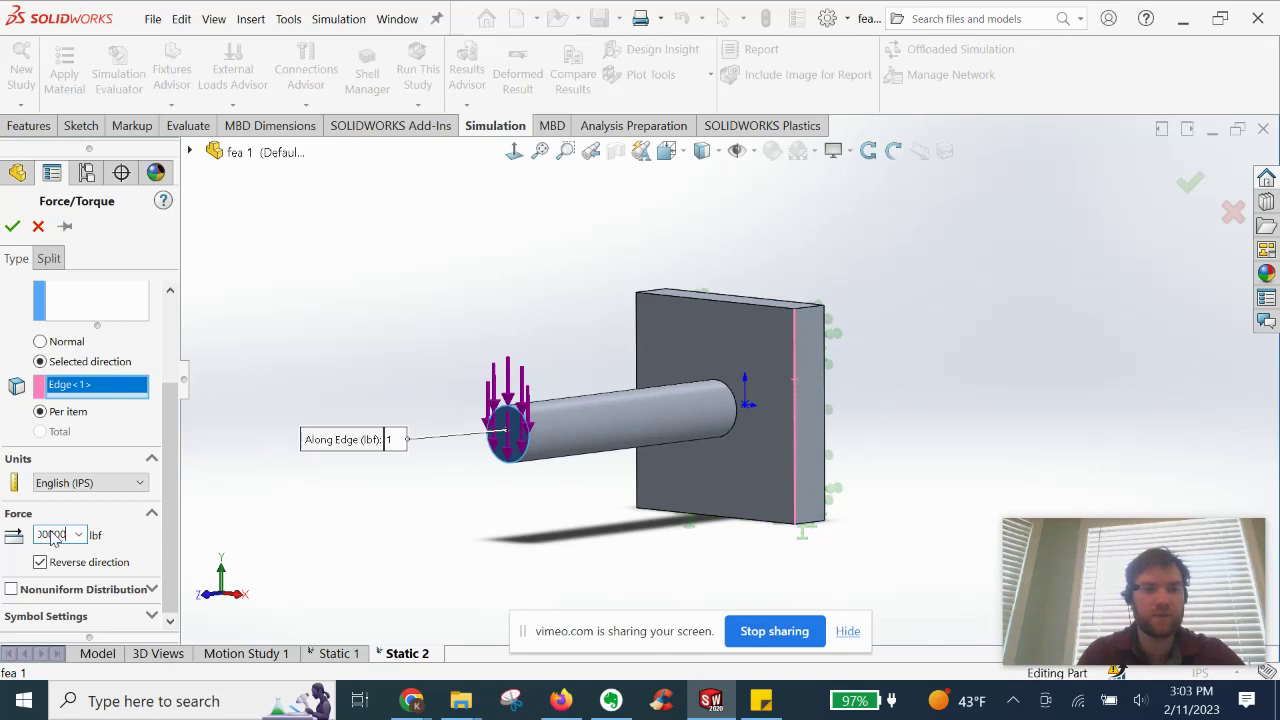
{"action": "key", "text": "Return"}
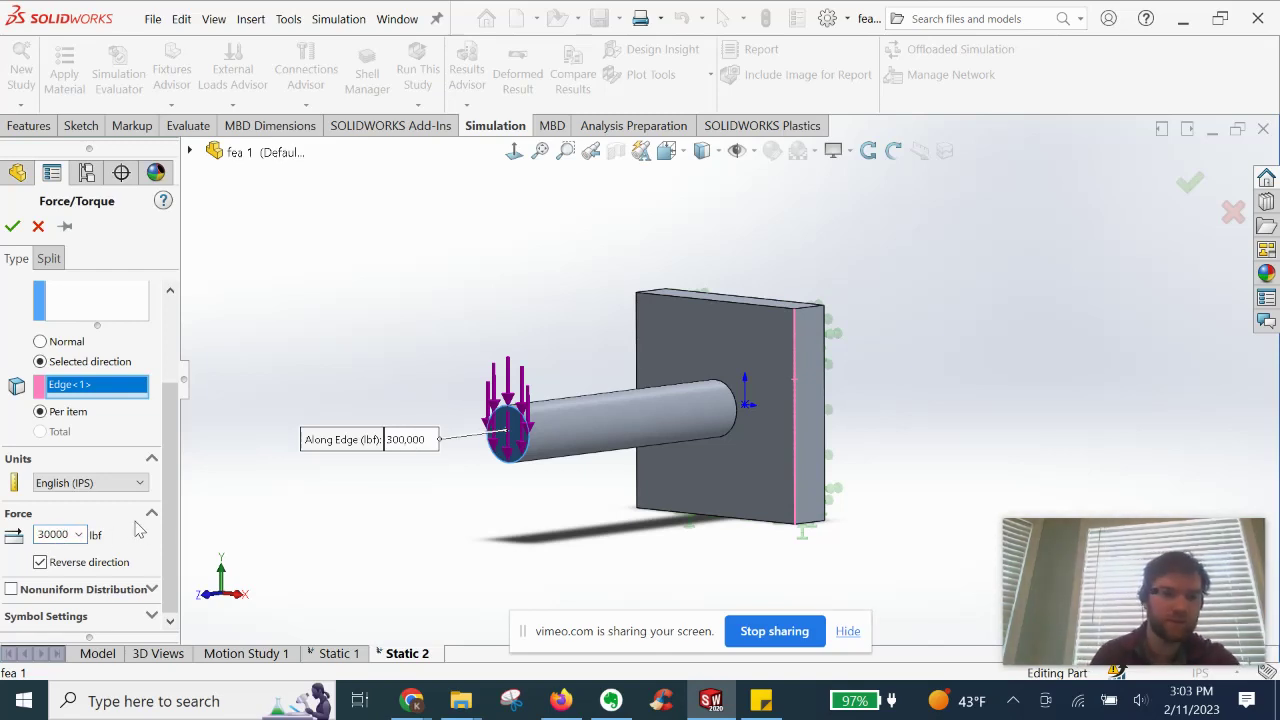
{"action": "left_click_drag", "start_coordinate": [47, 540], "coordinate": [62, 537]}
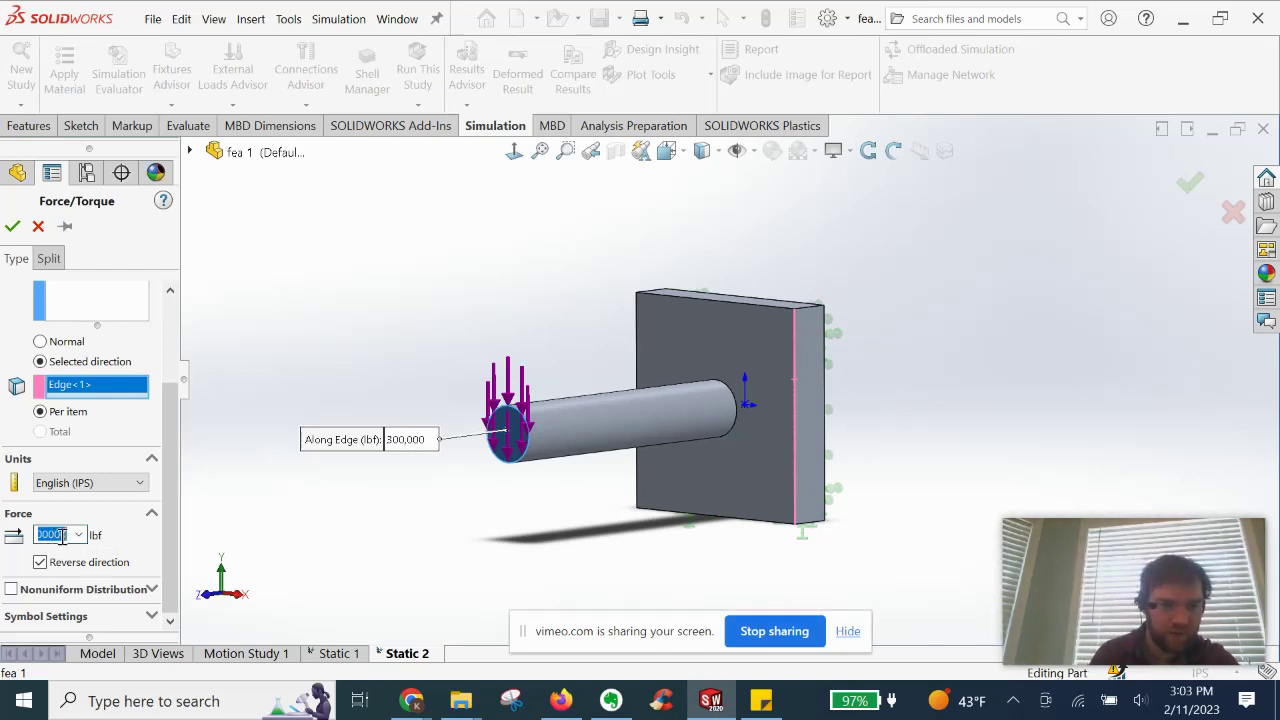
{"action": "left_click", "coordinate": [66, 539]}
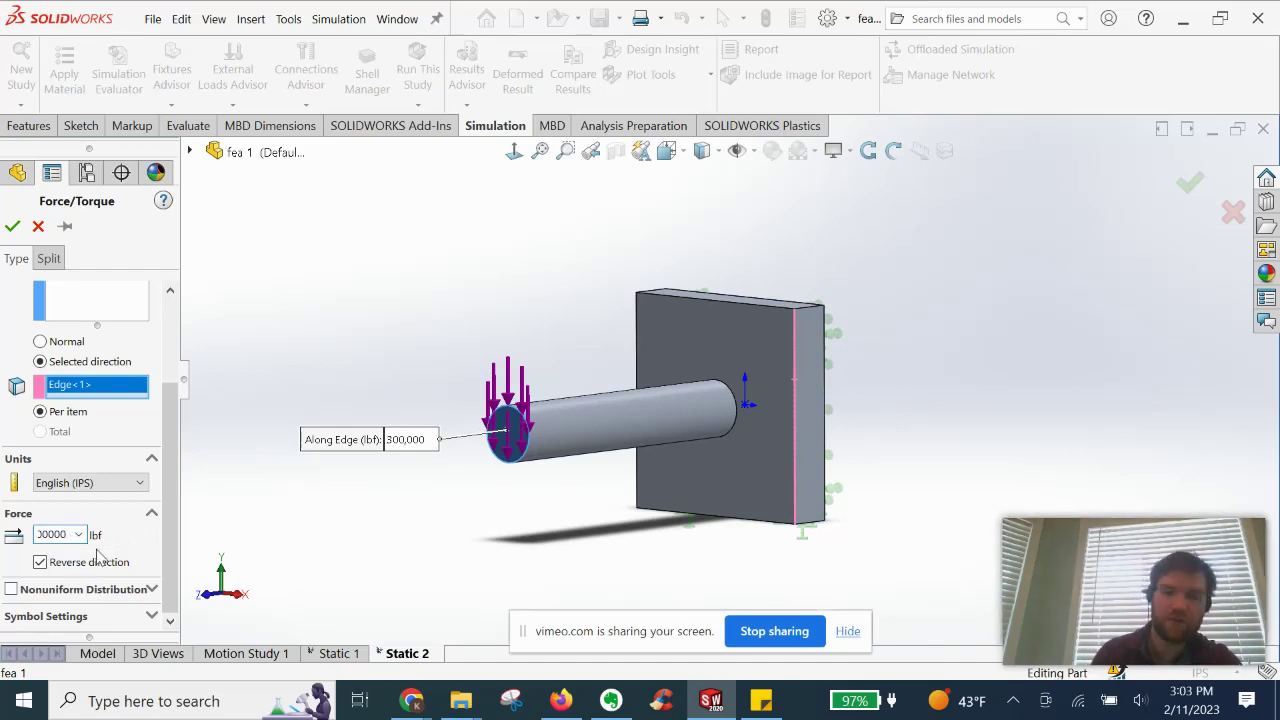
{"action": "type", "text": "0"}
{"action": "double_click", "coordinate": [52, 537]}
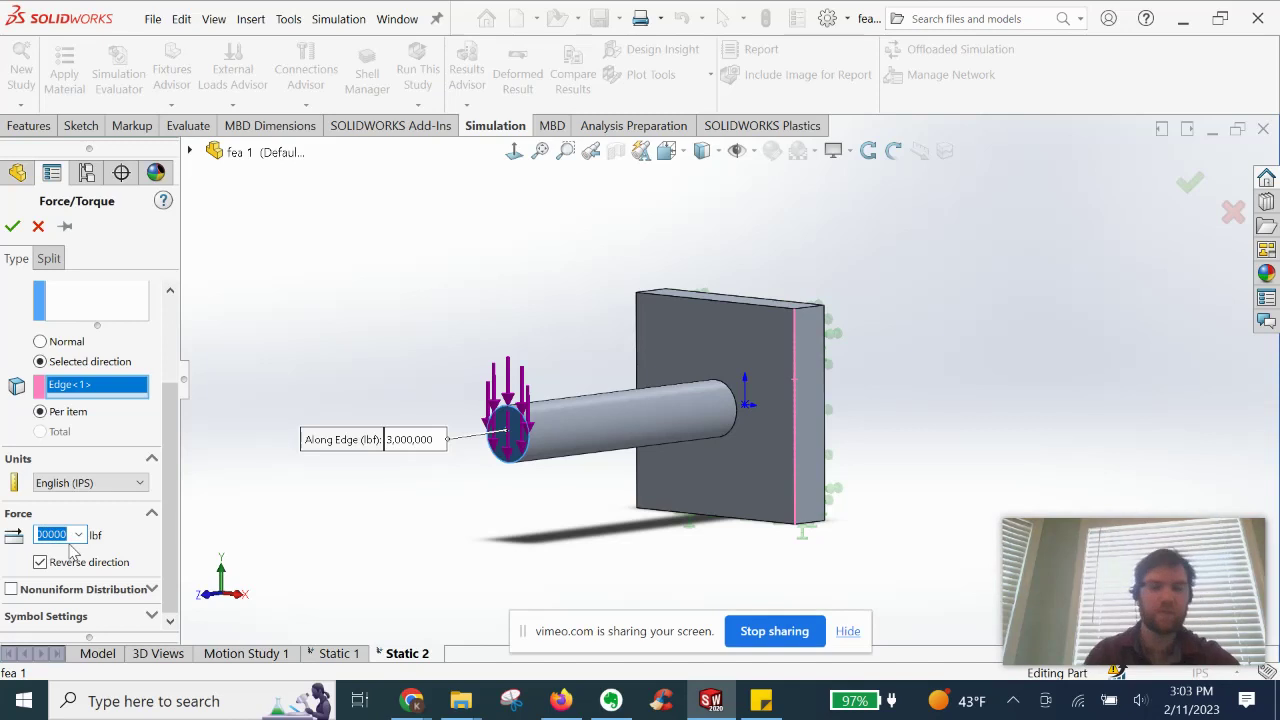
{"action": "type", "text": "3"}
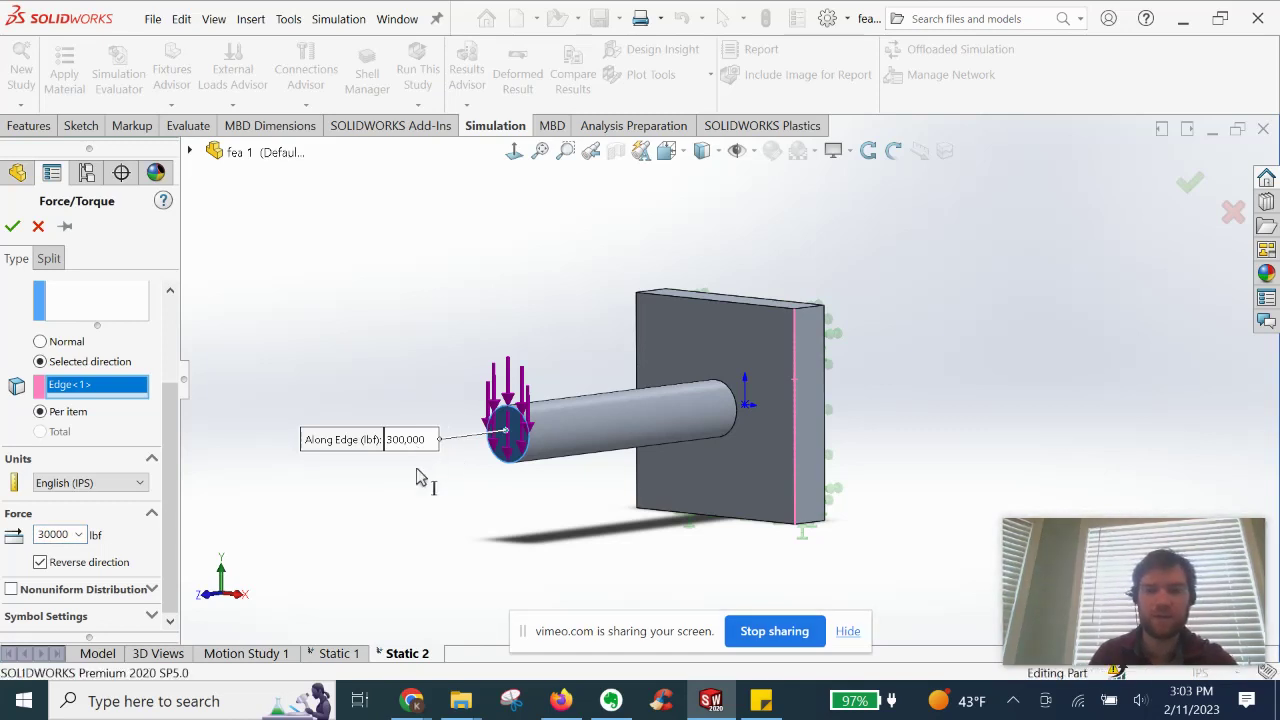
{"action": "left_click_drag", "start_coordinate": [420, 474], "coordinate": [400, 500]}
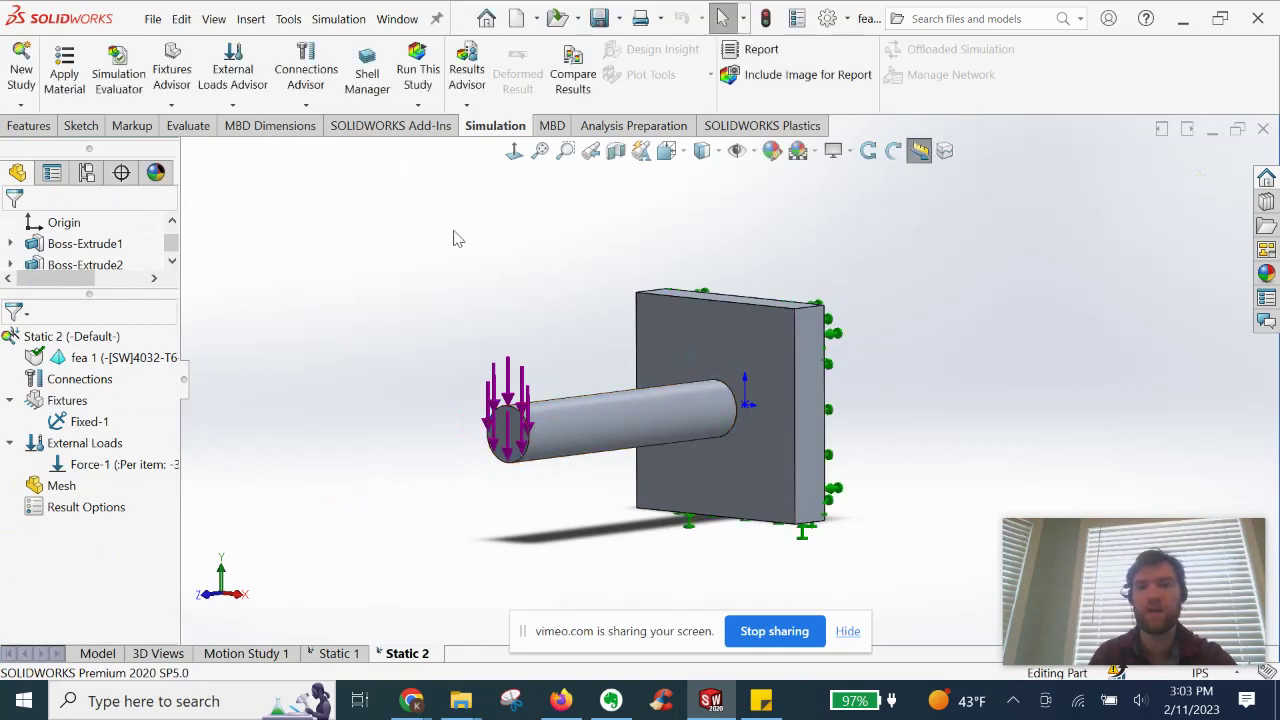
{"action": "middle_click_drag", "start_coordinate": [507, 327], "coordinate": [440, 366]}
Mesh the part with curvature-based parameters: 3.916808 in elements, 10 per circle, ratio 1.4
{"action": "right_click", "coordinate": [61, 485]}
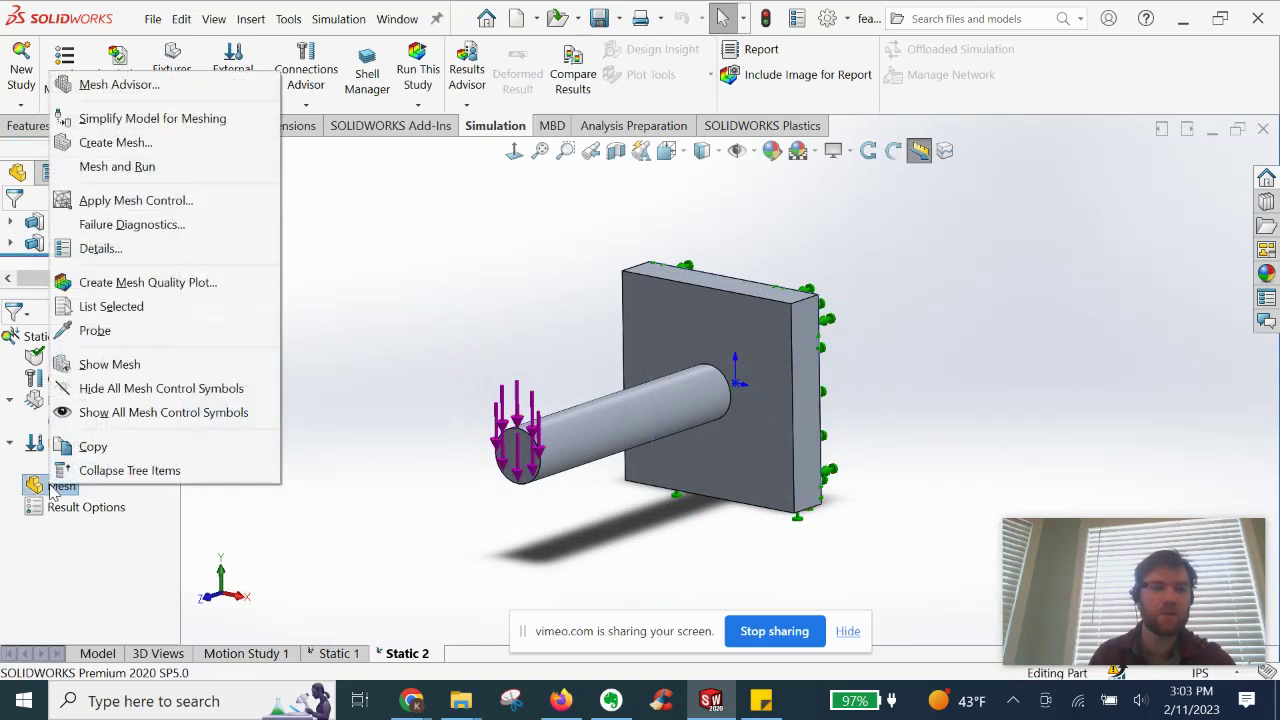
{"action": "left_click", "coordinate": [115, 143]}
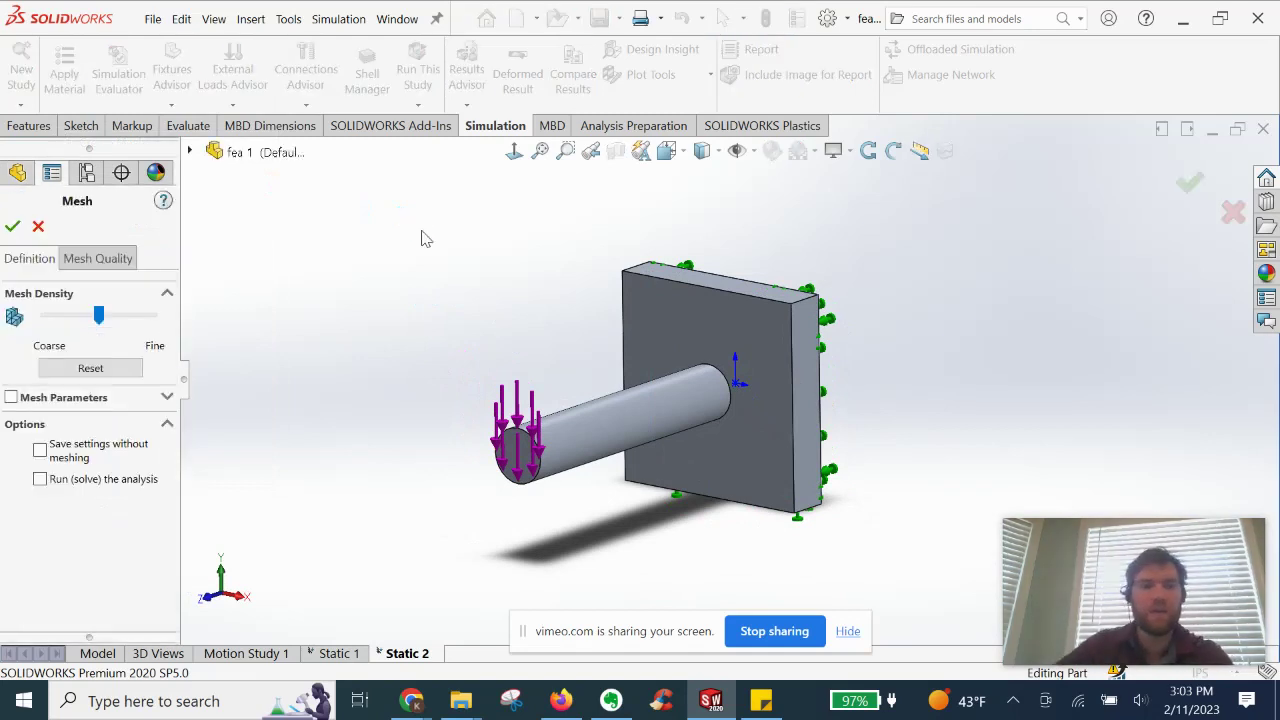
{"action": "left_click", "coordinate": [107, 399]}
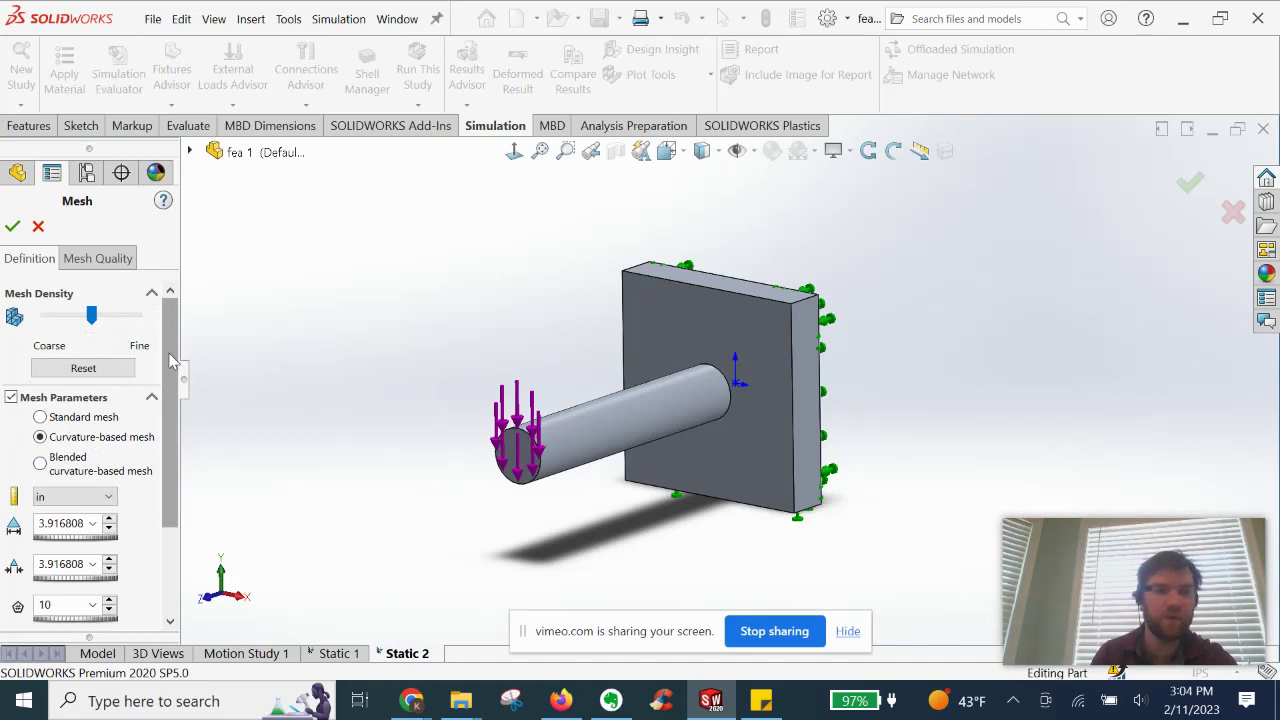
{"action": "left_click_drag", "start_coordinate": [172, 360], "coordinate": [173, 458]}
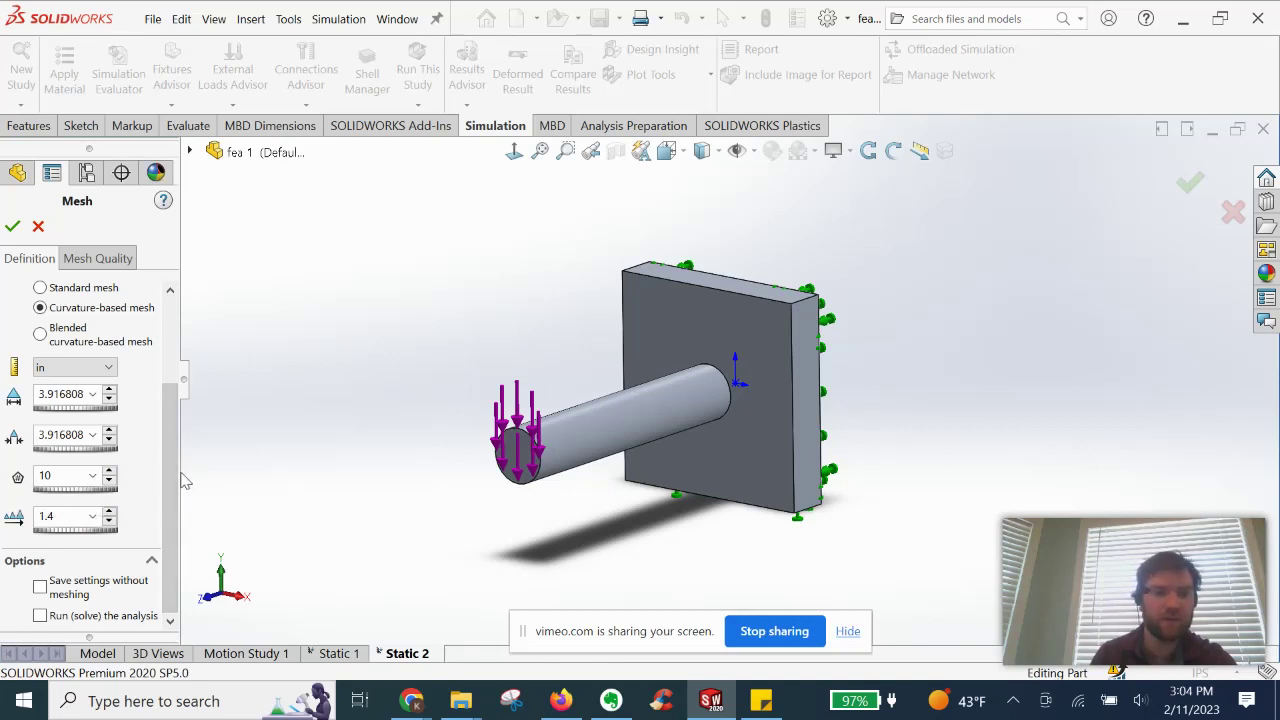
{"action": "left_click", "coordinate": [13, 227]}
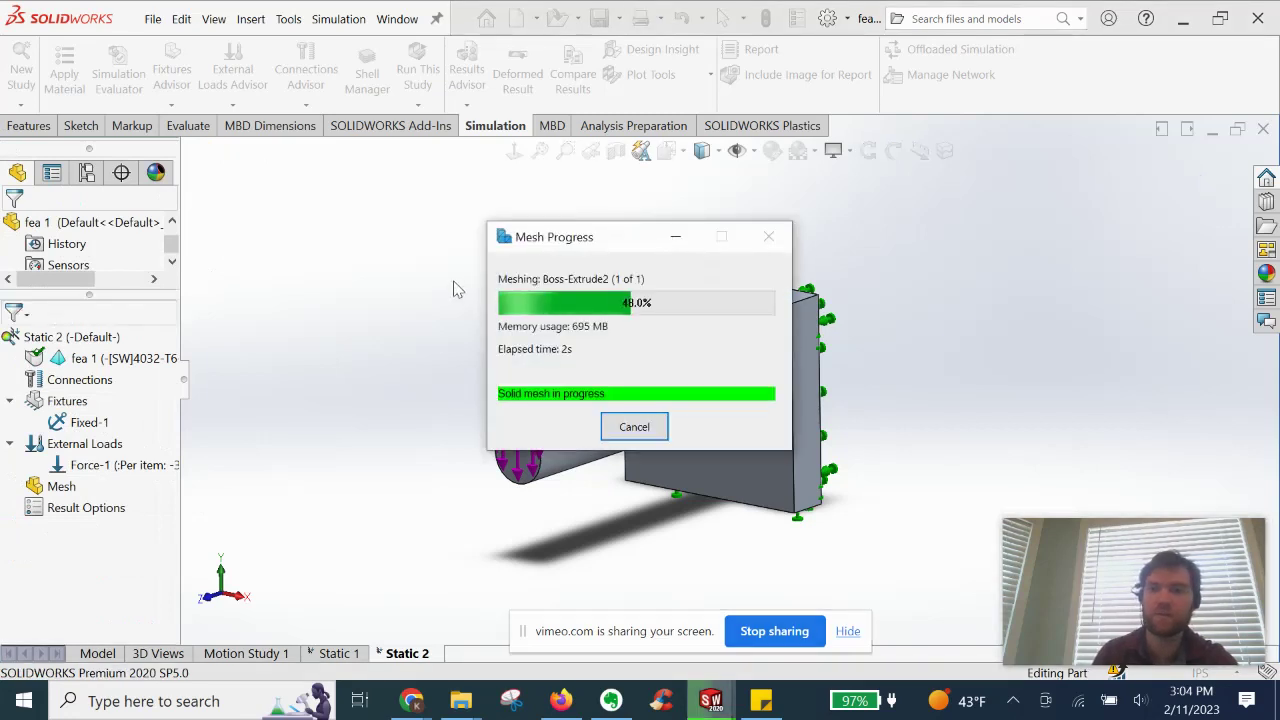
Inspect the meshed part down the cylinder axis and from the side, then run Static 2
{"action": "mouse_move", "coordinate": [1063, 550]}
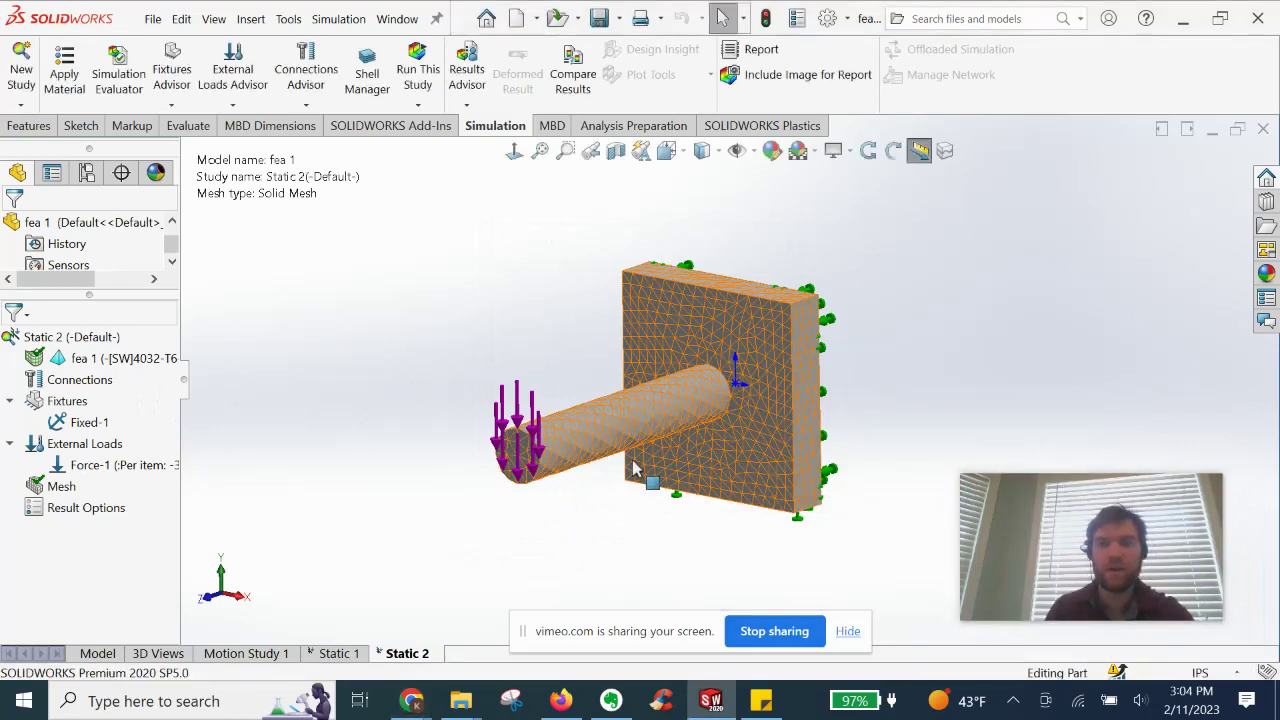
{"action": "scroll", "coordinate": [585, 460], "scroll_direction": "down", "scroll_amount": 4}
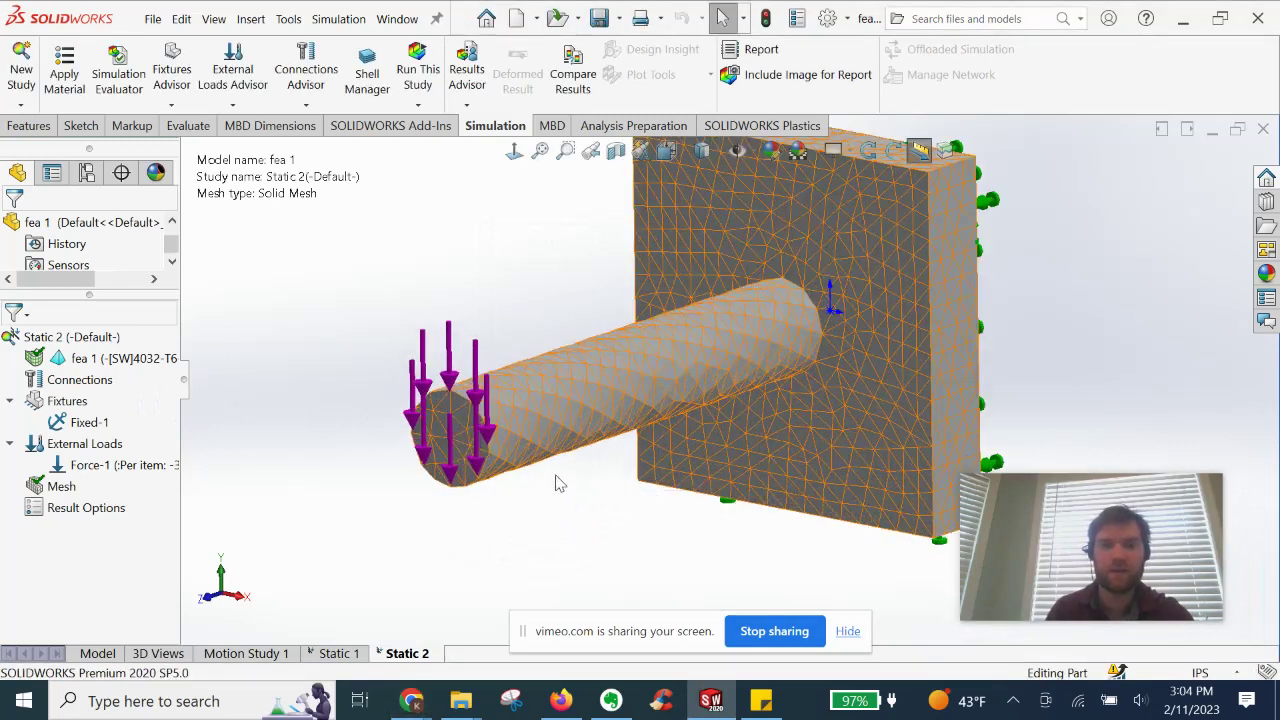
{"action": "middle_click_drag", "start_coordinate": [585, 460], "coordinate": [586, 450]}
{"action": "scroll", "coordinate": [590, 375], "scroll_direction": "down", "scroll_amount": 3}
{"action": "scroll", "coordinate": [590, 375], "scroll_direction": "down", "scroll_amount": 2}
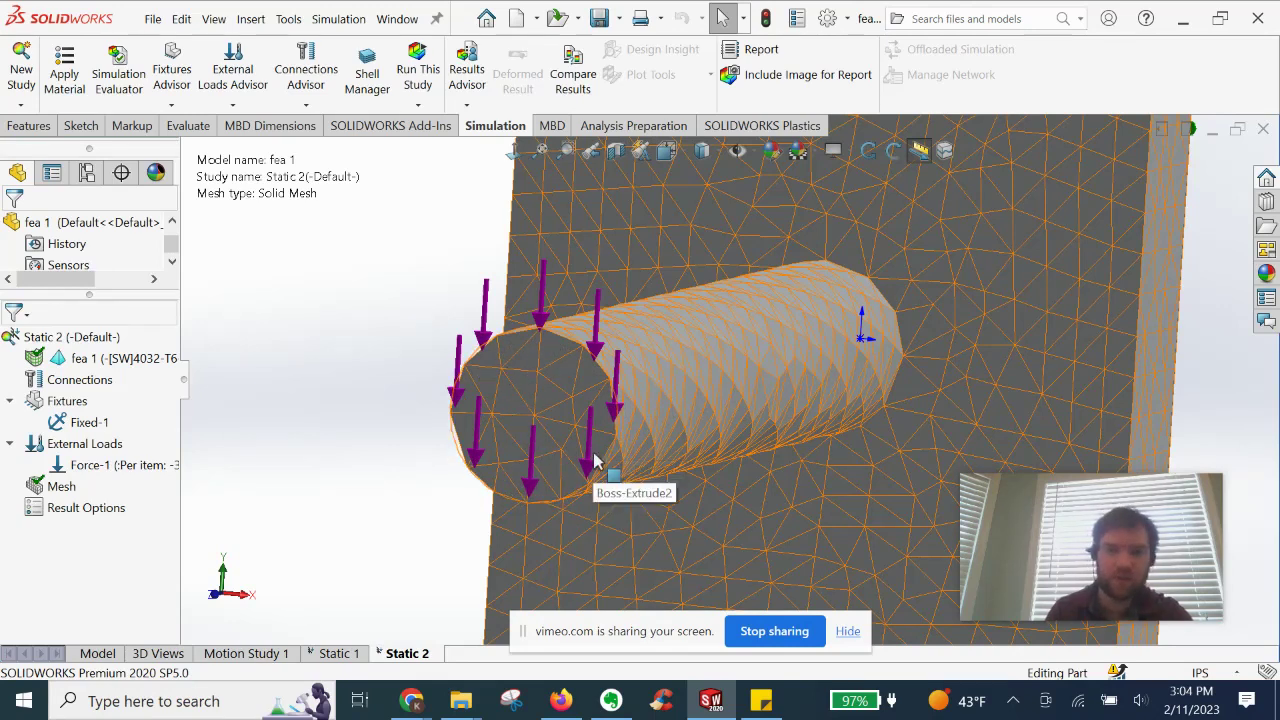
{"action": "key", "text": "ctrl+8"}
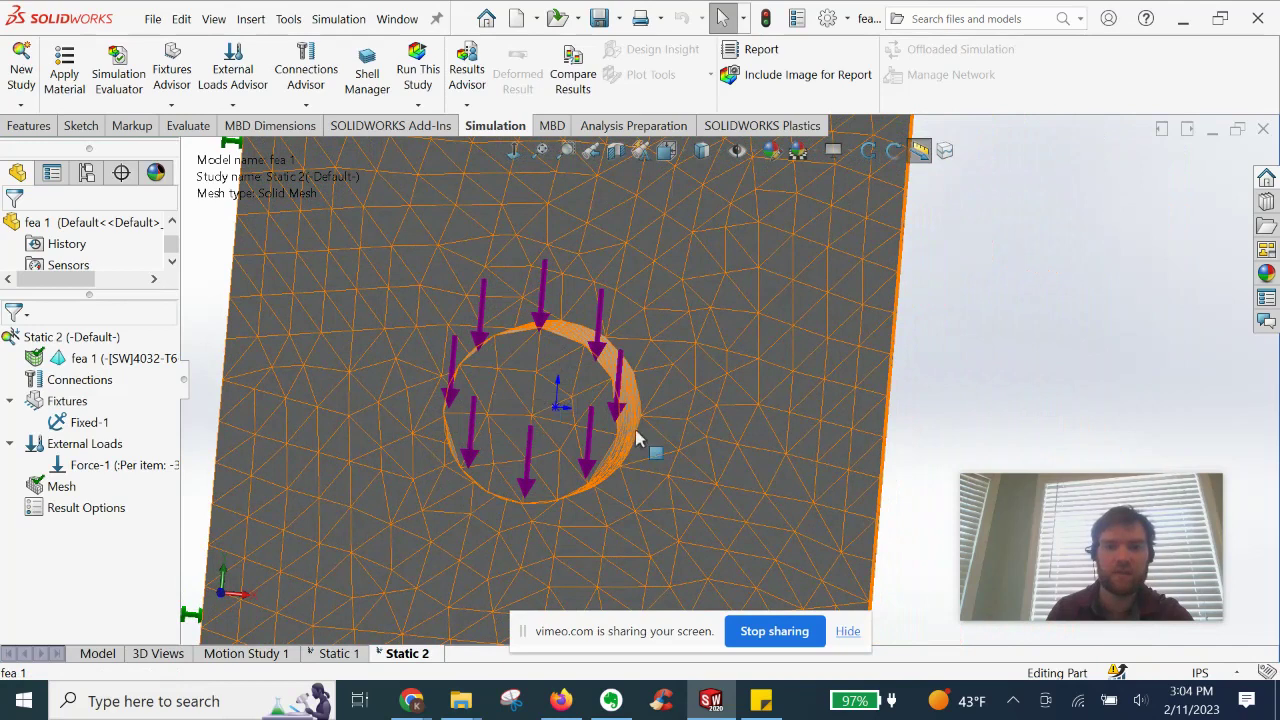
{"action": "key", "text": "f"}
{"action": "middle_click_drag", "start_coordinate": [706, 463], "coordinate": [737, 397]}
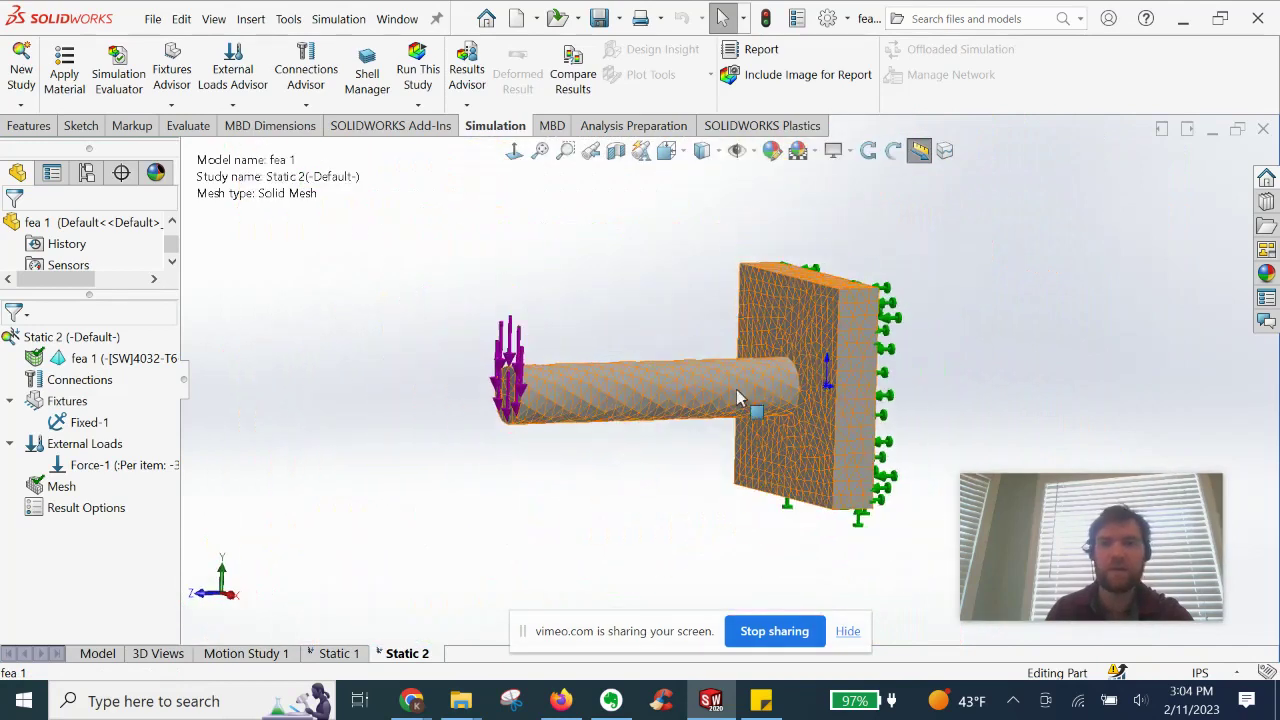
{"action": "middle_click_drag", "start_coordinate": [620, 294], "coordinate": [603, 347]}
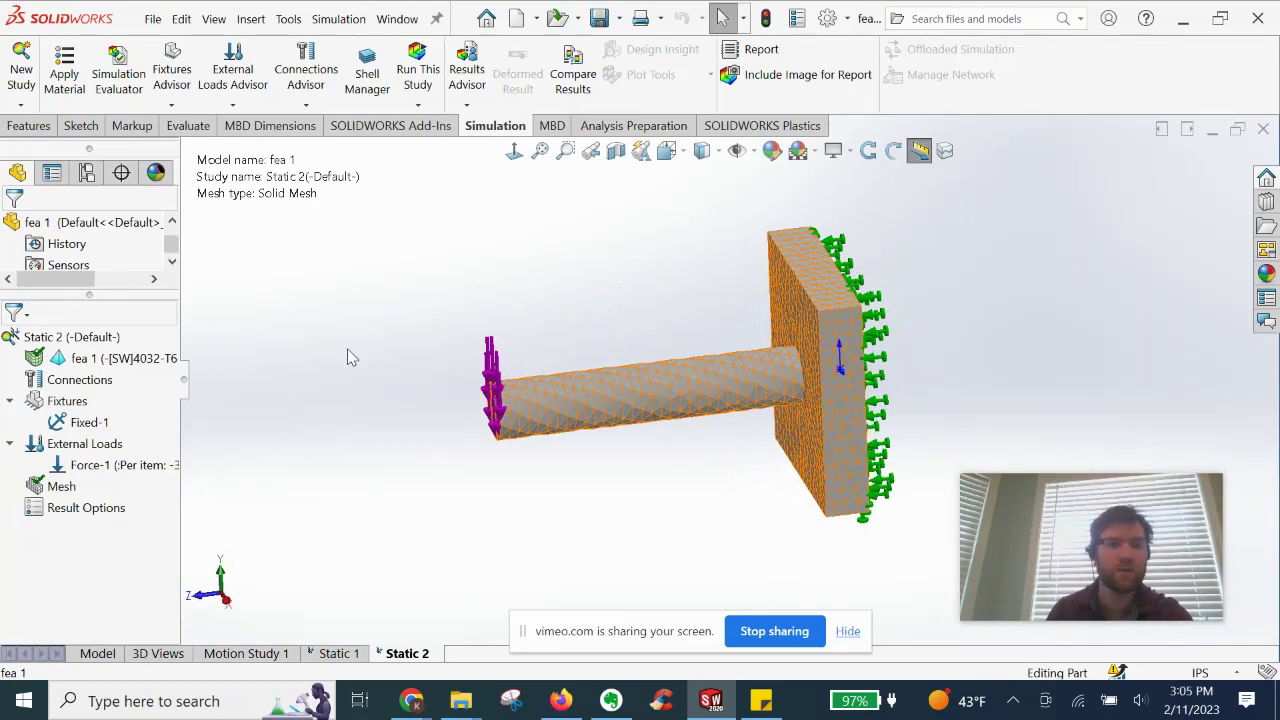
{"action": "left_click", "coordinate": [425, 84]}
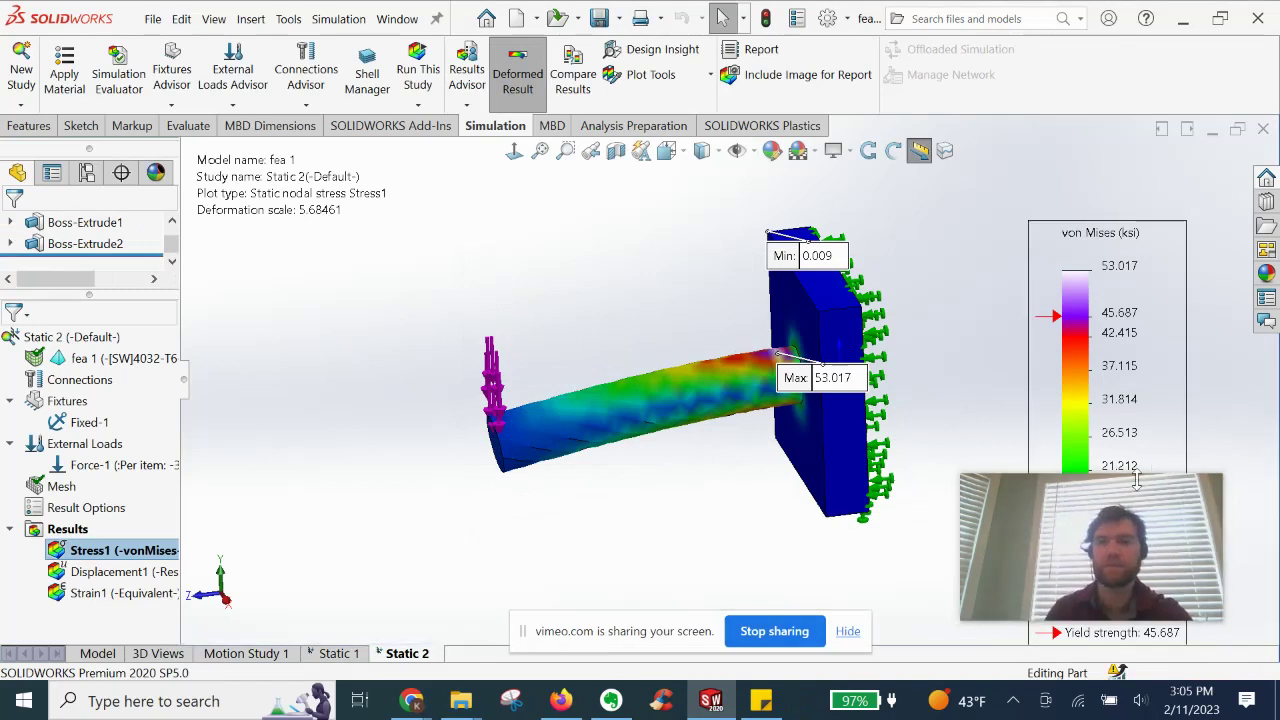
Orbit around the beam-plate junction and move the Max 53.017 ksi label clear of the tube
{"action": "left_click_drag", "start_coordinate": [1050, 515], "coordinate": [280, 312]}
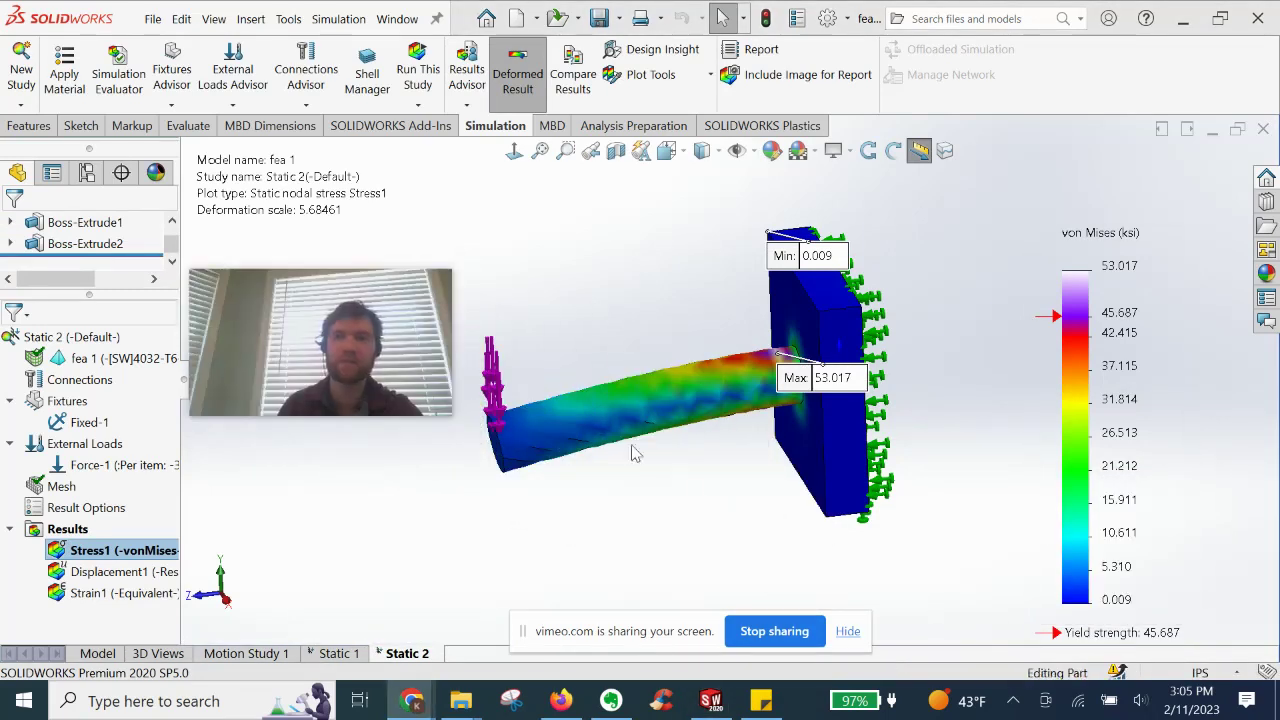
{"action": "middle_click_drag", "start_coordinate": [697, 497], "coordinate": [818, 390]}
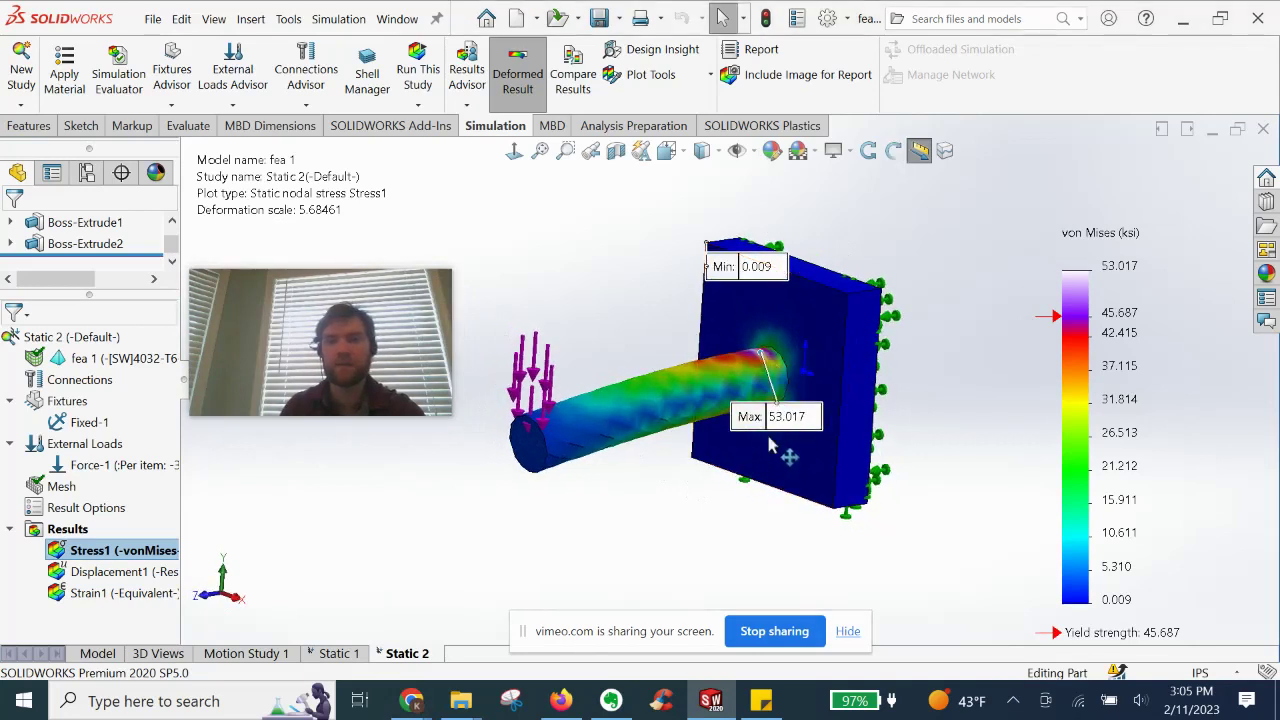
{"action": "middle_click_drag", "start_coordinate": [738, 520], "coordinate": [758, 400]}
{"action": "scroll", "coordinate": [758, 400], "scroll_direction": "down", "scroll_amount": 5}
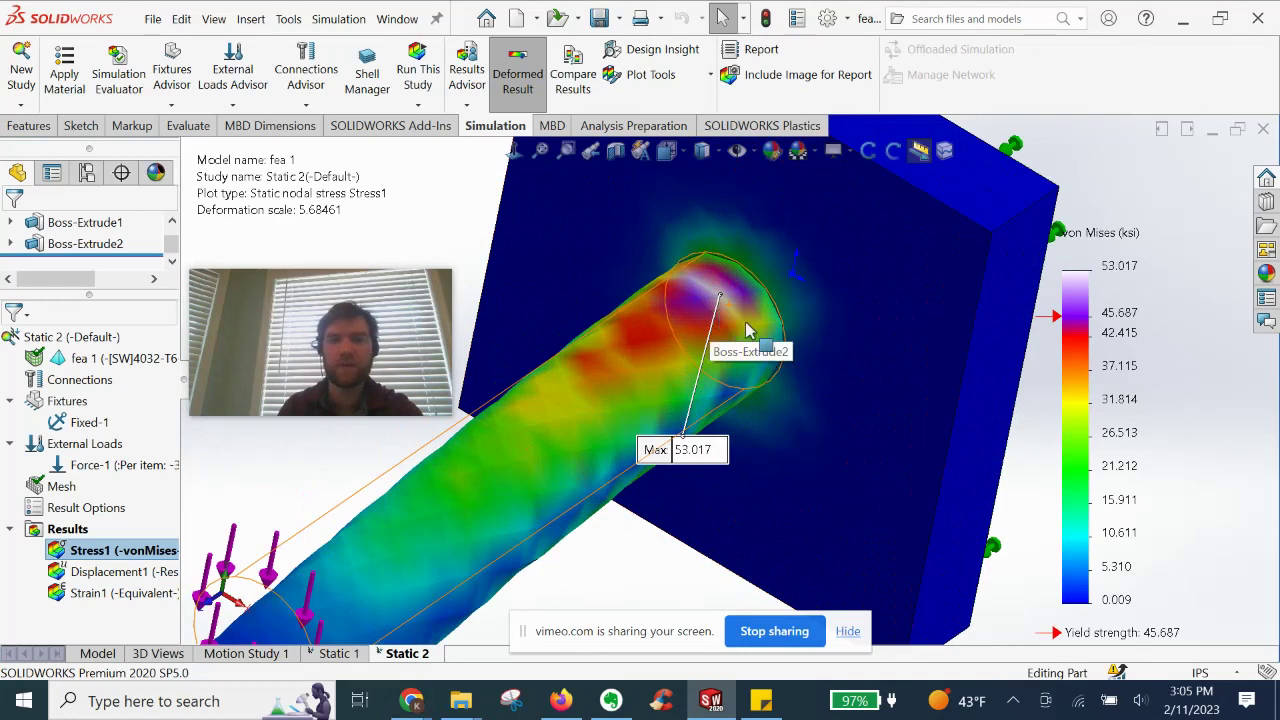
{"action": "middle_click_drag", "start_coordinate": [713, 318], "coordinate": [748, 318]}
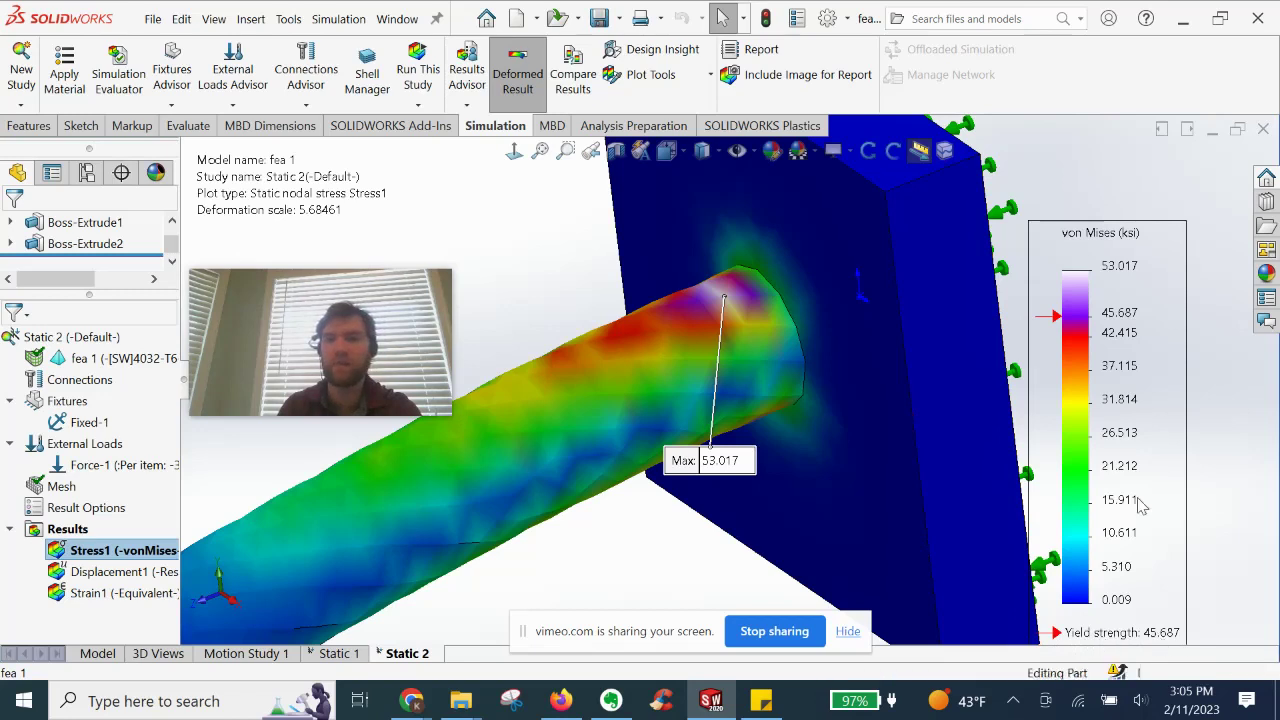
{"action": "mouse_move", "coordinate": [735, 475]}
{"action": "left_mouse_down"}
{"action": "mouse_move", "coordinate": [690, 245]}
{"action": "mouse_move", "coordinate": [577, 280]}
{"action": "left_mouse_up"}
Fit the stress plot in view and orbit to show the plate face, fixtures and long side
{"action": "key", "text": "f"}
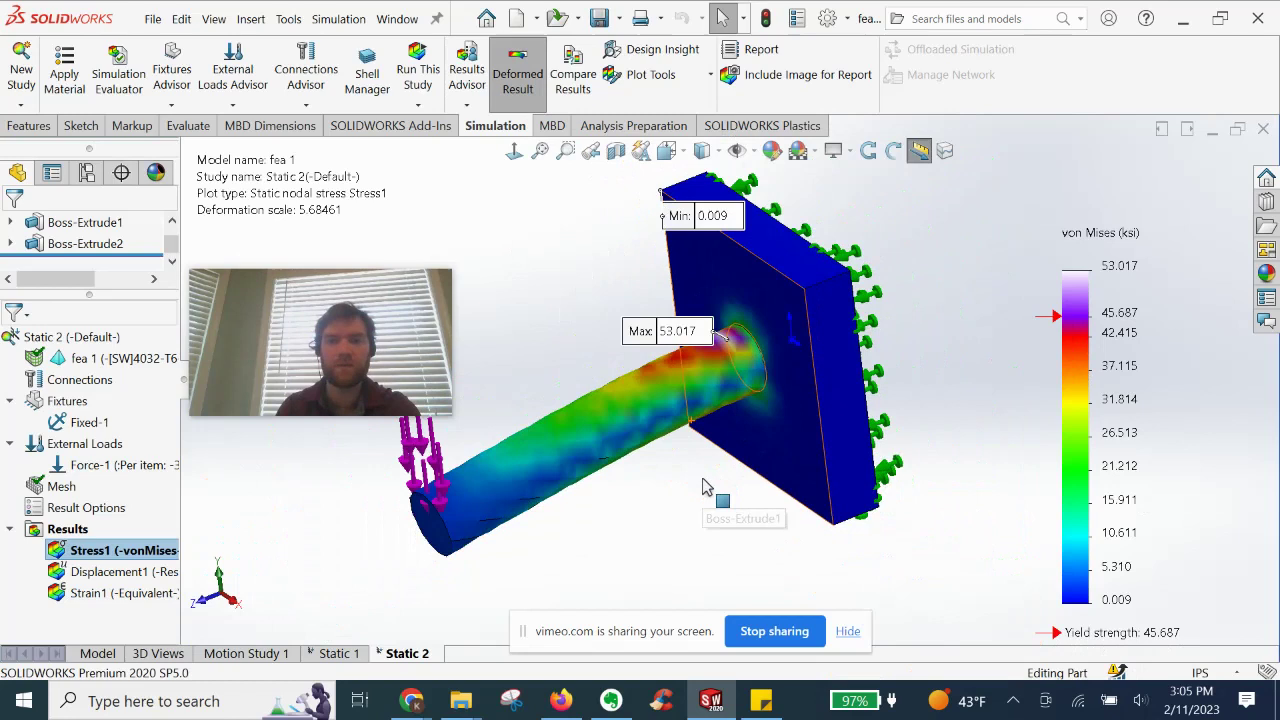
{"action": "mouse_move", "coordinate": [700, 491]}
{"action": "middle_mouse_down"}
{"action": "mouse_move", "coordinate": [683, 509]}
{"action": "mouse_move", "coordinate": [700, 491]}
{"action": "mouse_move", "coordinate": [684, 492]}
{"action": "middle_mouse_up"}
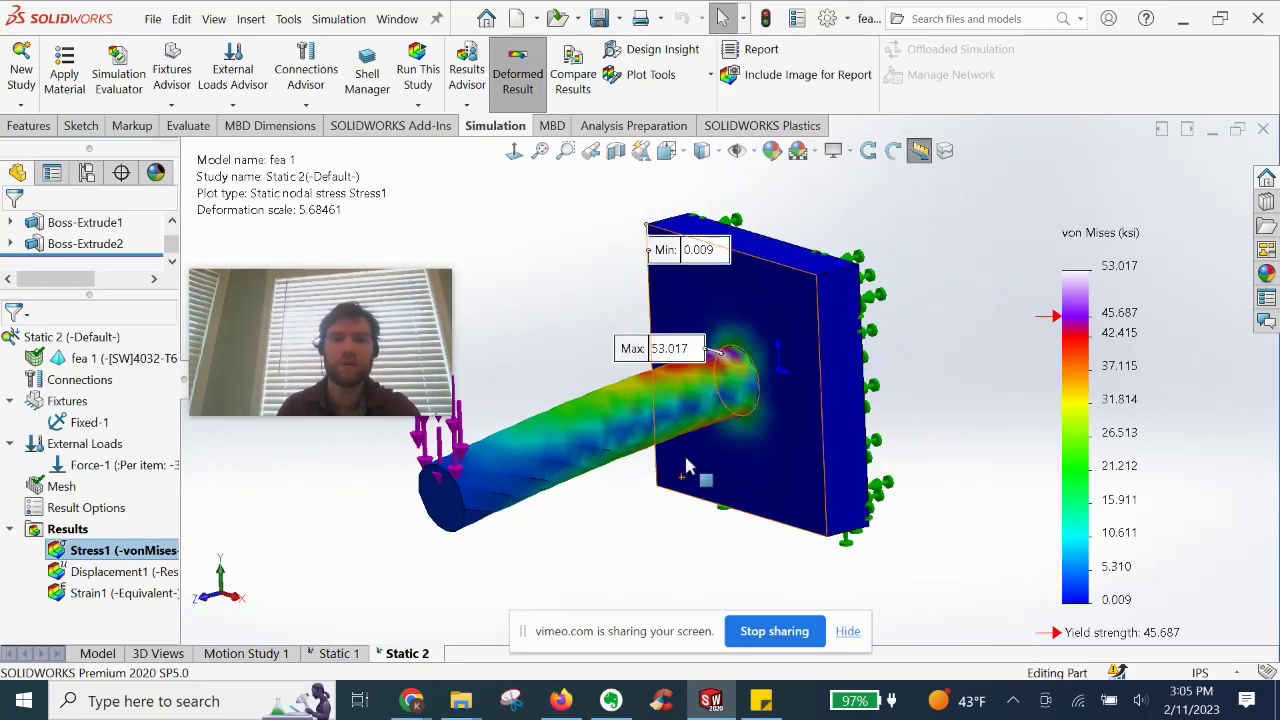
{"action": "scroll", "coordinate": [722, 405], "scroll_direction": "down", "scroll_amount": 3}
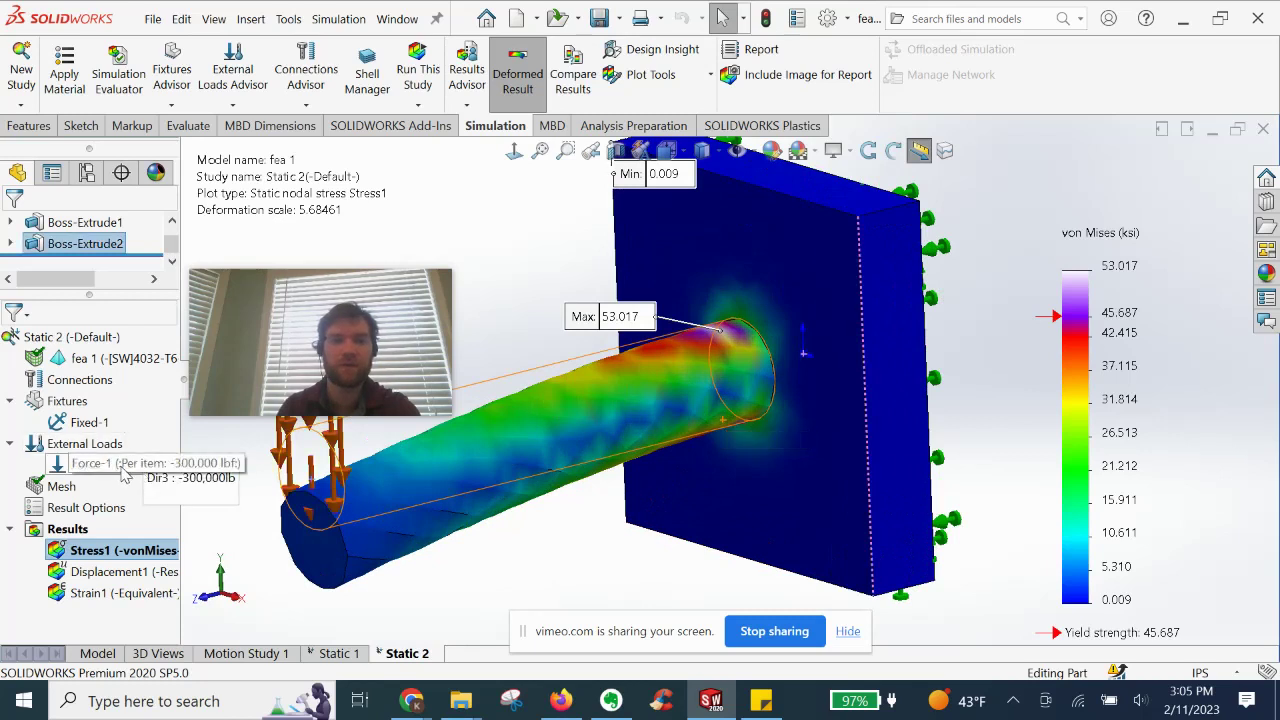
{"action": "scroll", "coordinate": [654, 529], "scroll_direction": "up", "scroll_amount": 2}
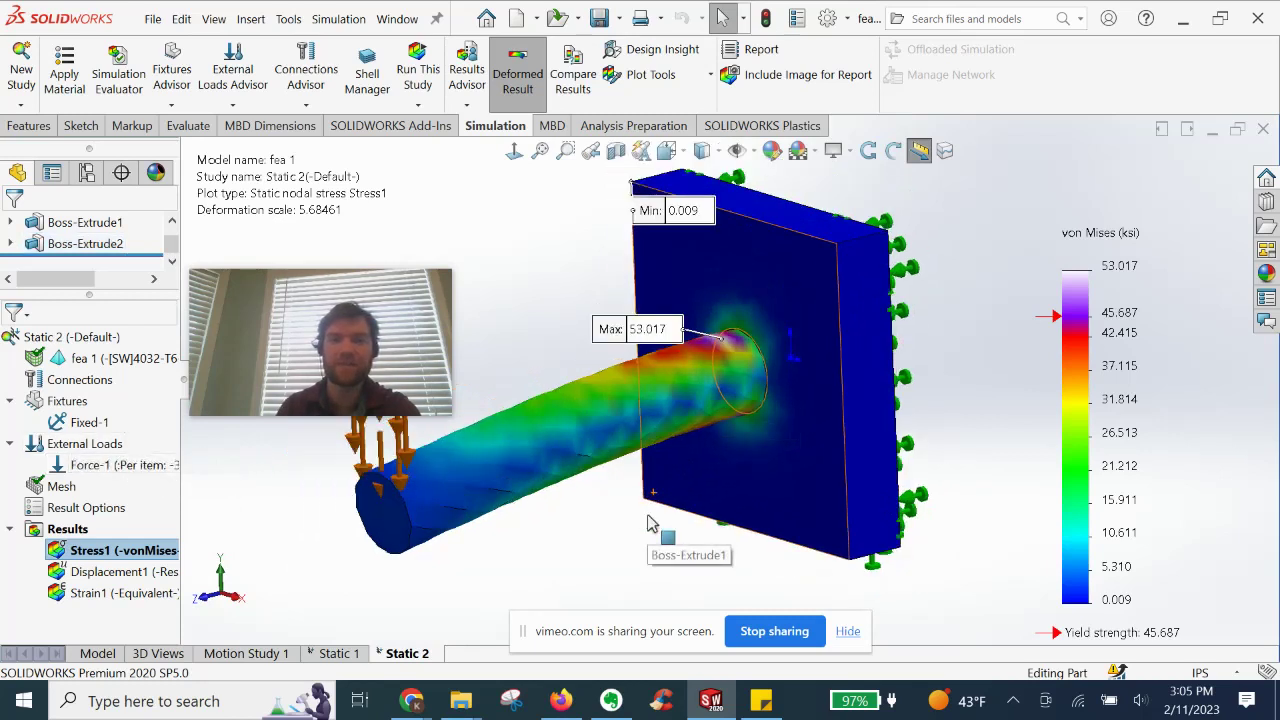
{"action": "middle_click_drag", "start_coordinate": [641, 510], "coordinate": [732, 420]}
{"action": "scroll", "coordinate": [527, 490], "scroll_direction": "down", "scroll_amount": 5}
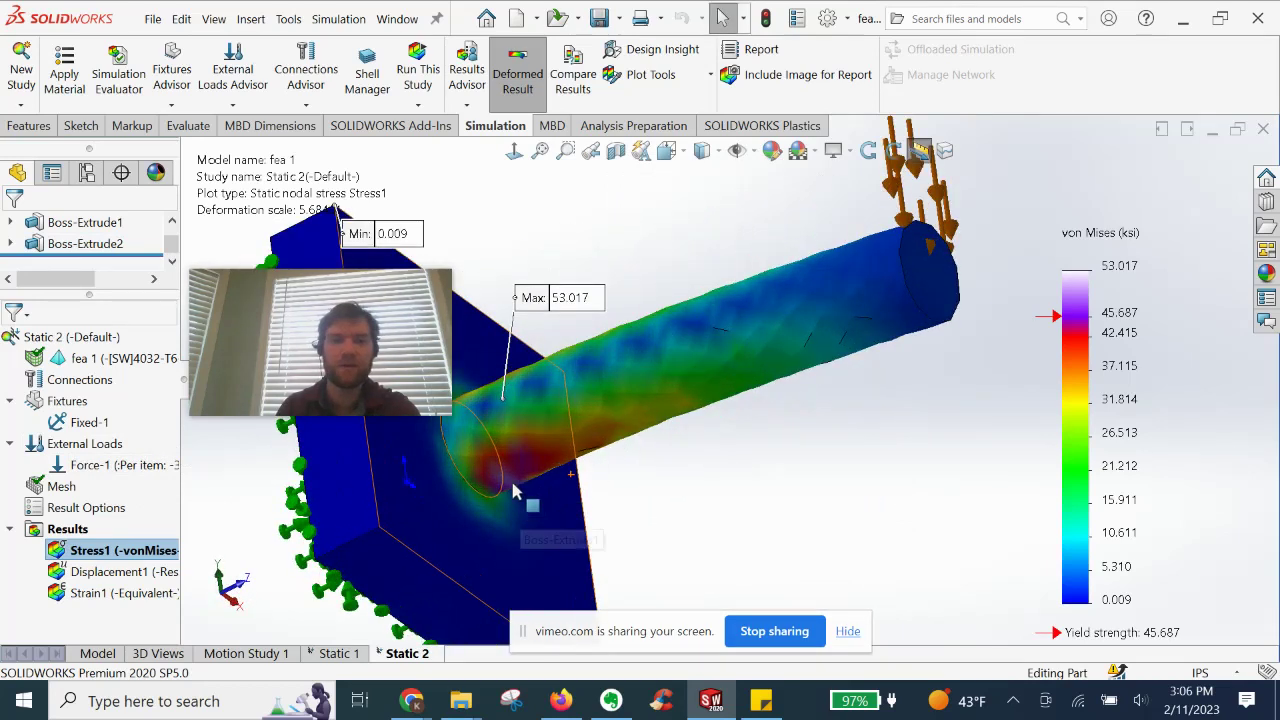
{"action": "scroll", "coordinate": [527, 475], "scroll_direction": "up", "scroll_amount": 1}
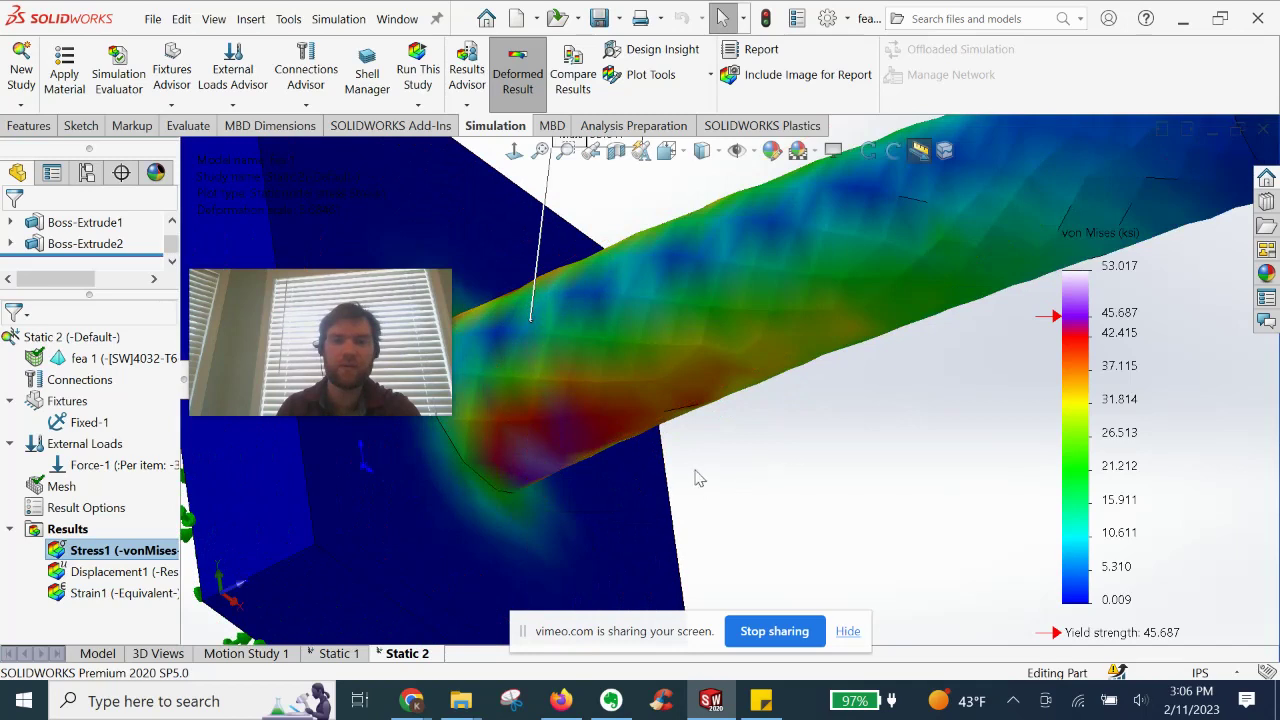
{"action": "scroll", "coordinate": [688, 478], "scroll_direction": "up", "scroll_amount": 2}
{"action": "scroll", "coordinate": [688, 478], "scroll_direction": "up", "scroll_amount": 2}
{"action": "middle_click_drag", "start_coordinate": [837, 486], "coordinate": [785, 385]}
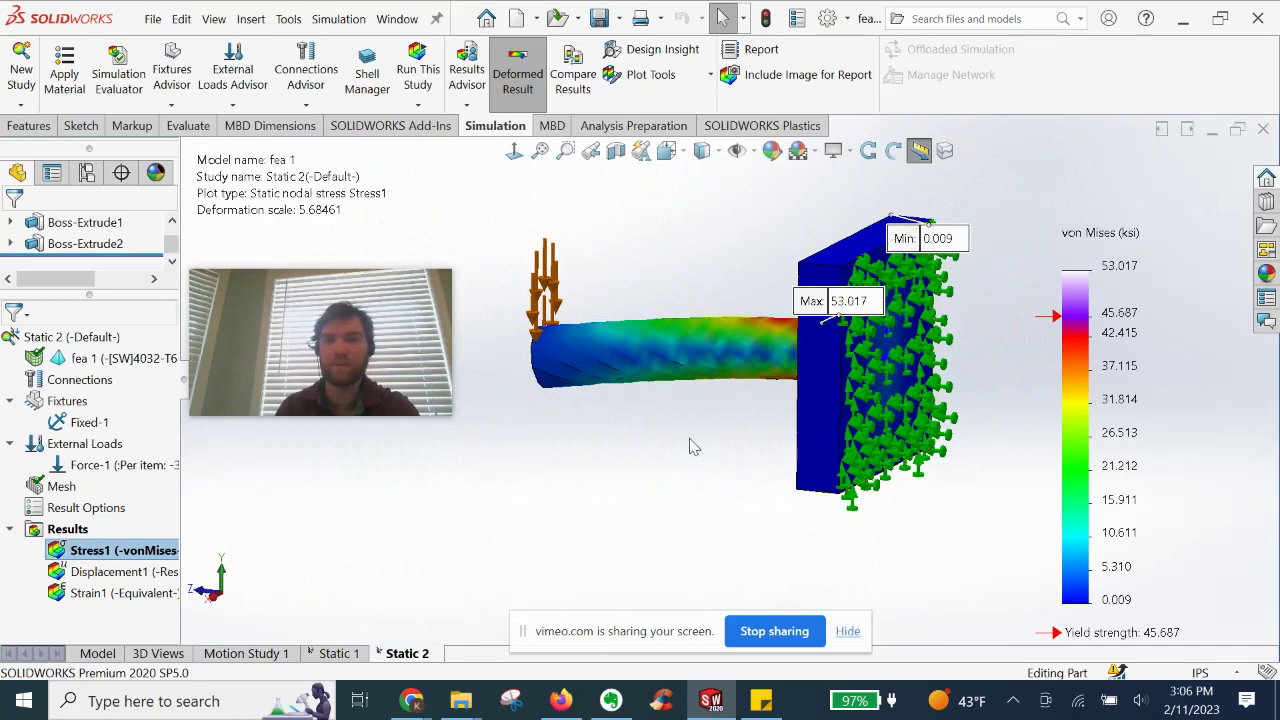
{"action": "middle_click_drag", "start_coordinate": [689, 446], "coordinate": [714, 421]}
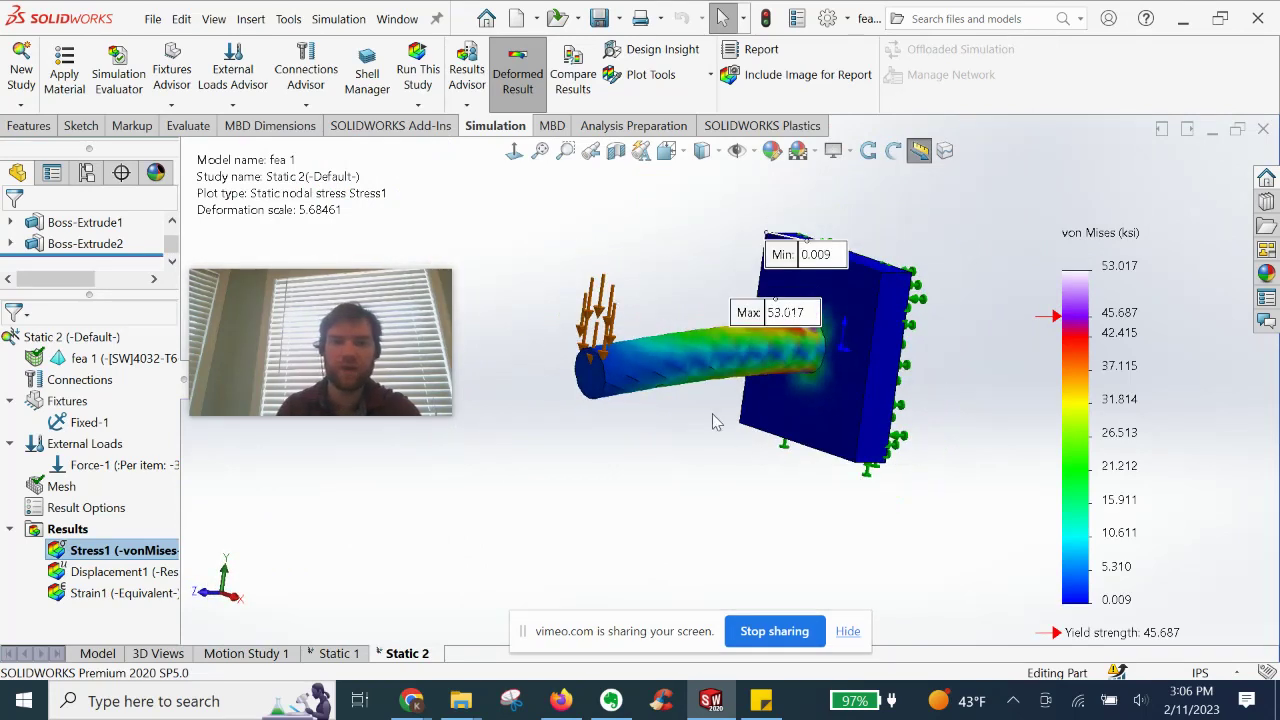
{"action": "middle_click_drag", "start_coordinate": [686, 277], "coordinate": [790, 453]}
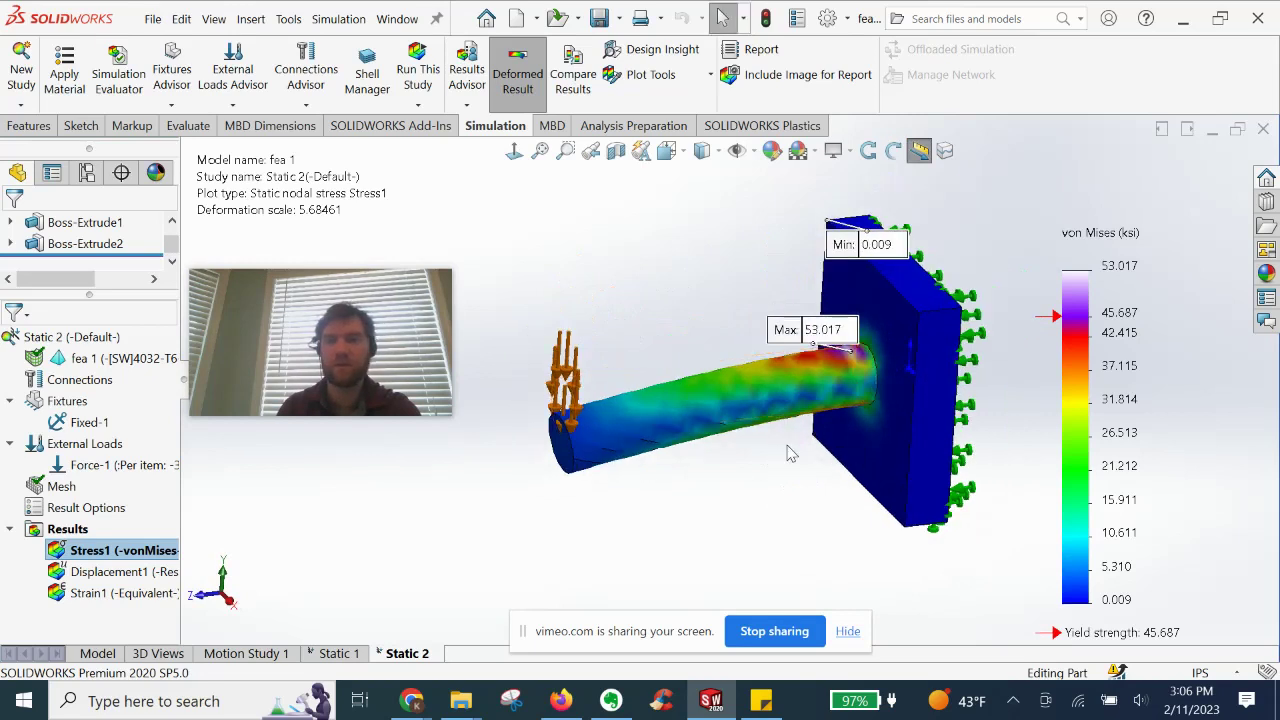
Display the mesh on the cantilevered model via the Mesh item's Show Mesh option
{"action": "right_click", "coordinate": [130, 557]}
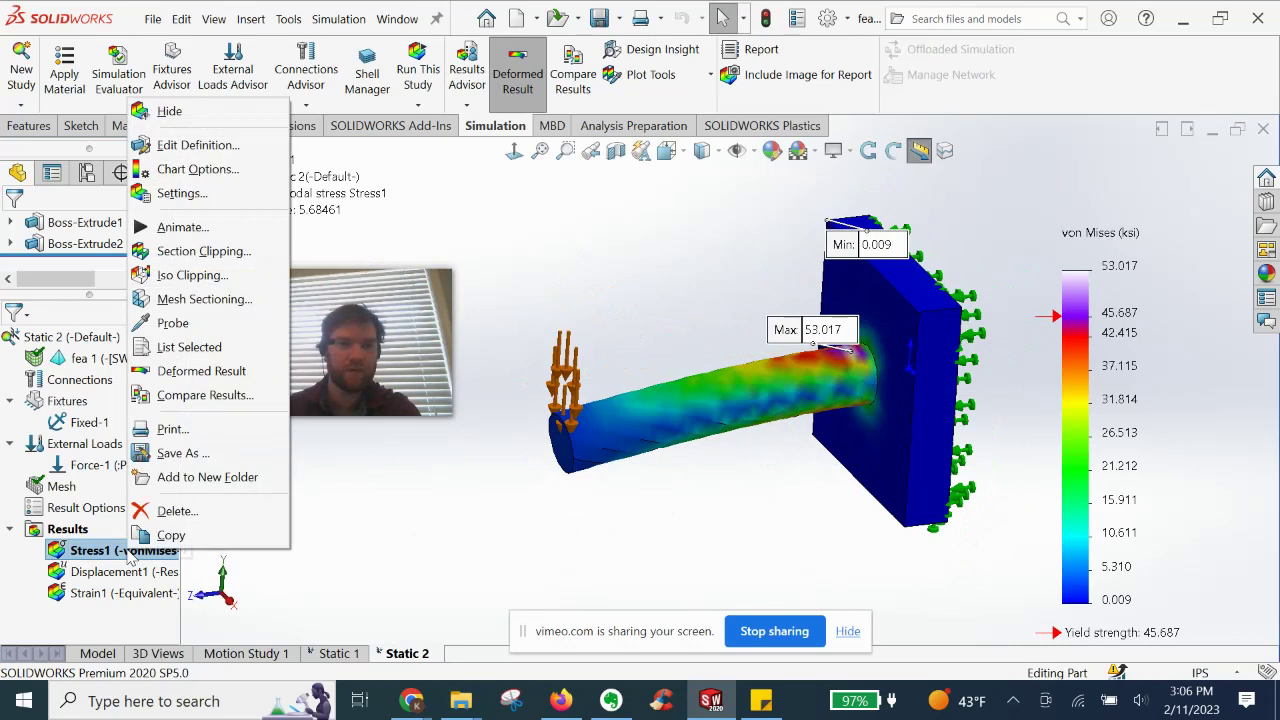
{"action": "right_click", "coordinate": [66, 491]}
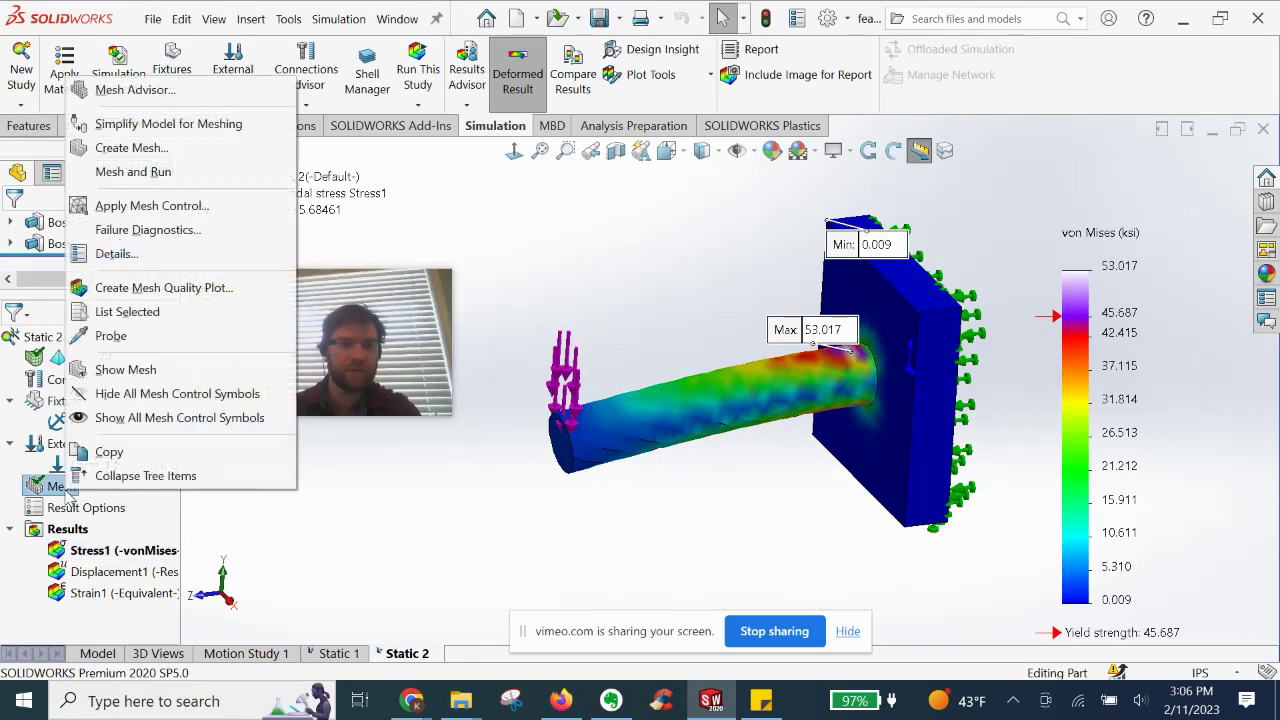
{"action": "left_click", "coordinate": [125, 369]}
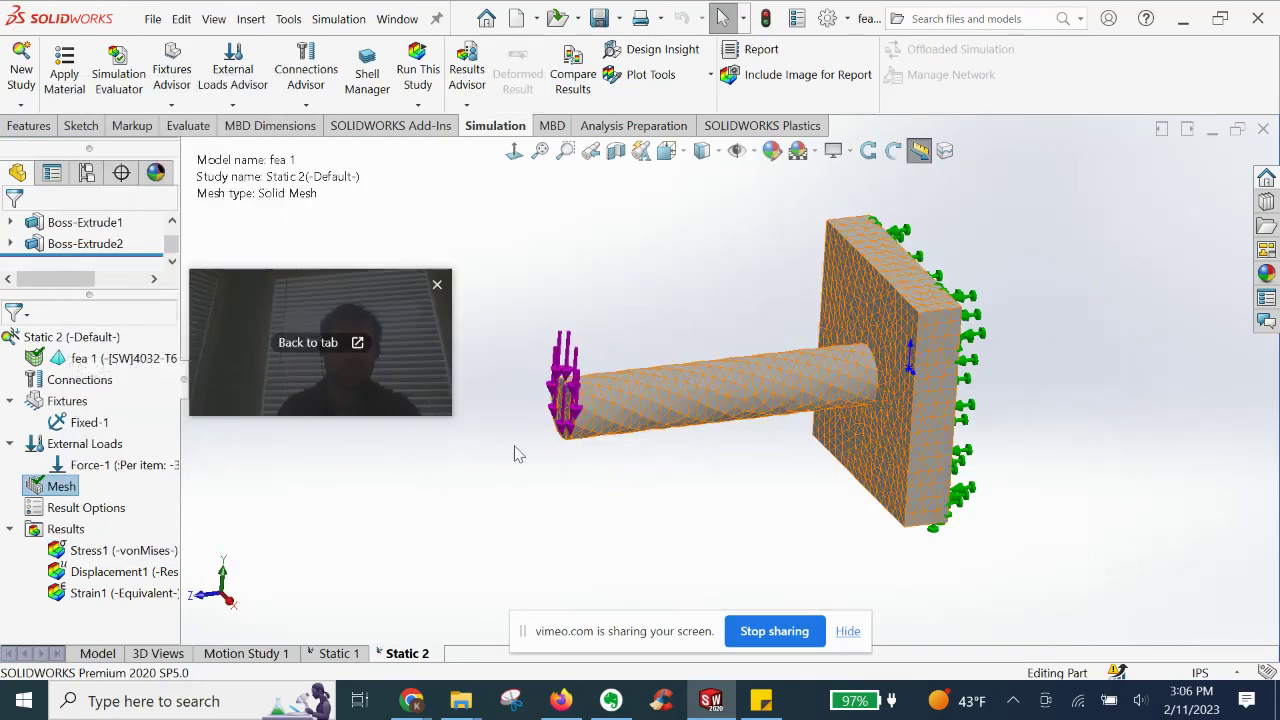
Redisplay the Stress1 von Mises plot and start animating the stress result
{"action": "double_click", "coordinate": [105, 550]}
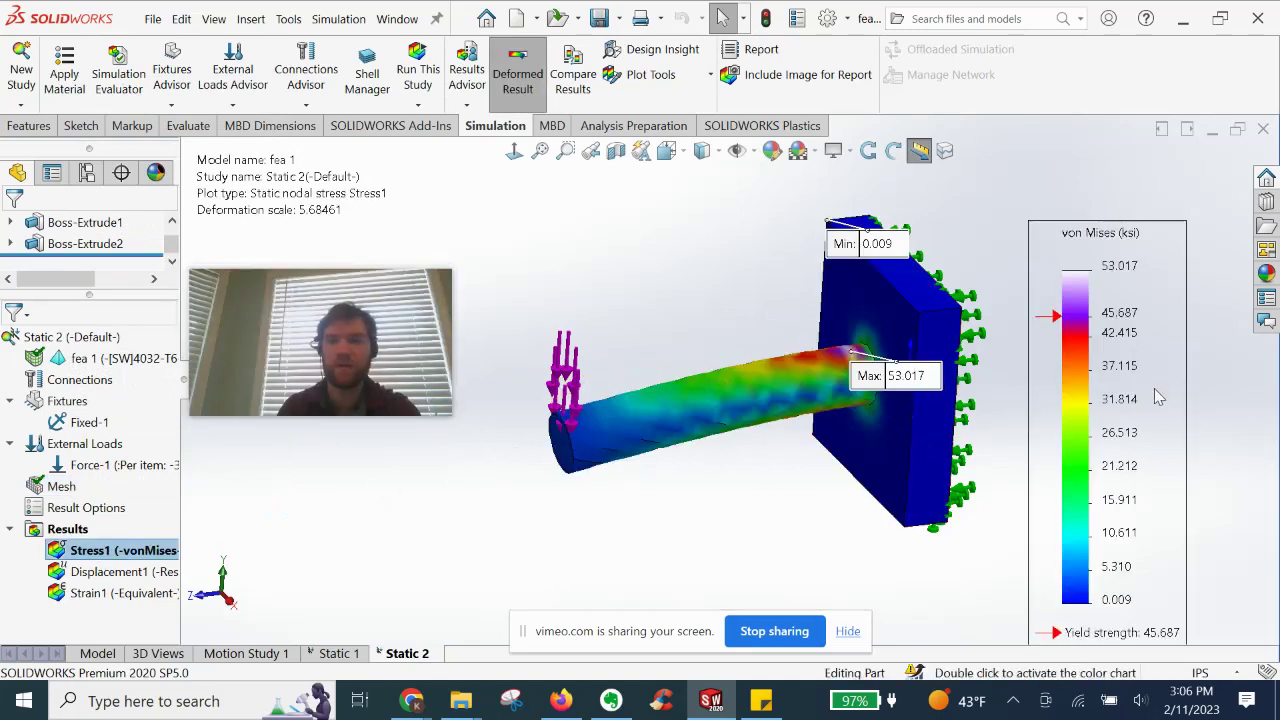
{"action": "right_click", "coordinate": [1122, 387]}
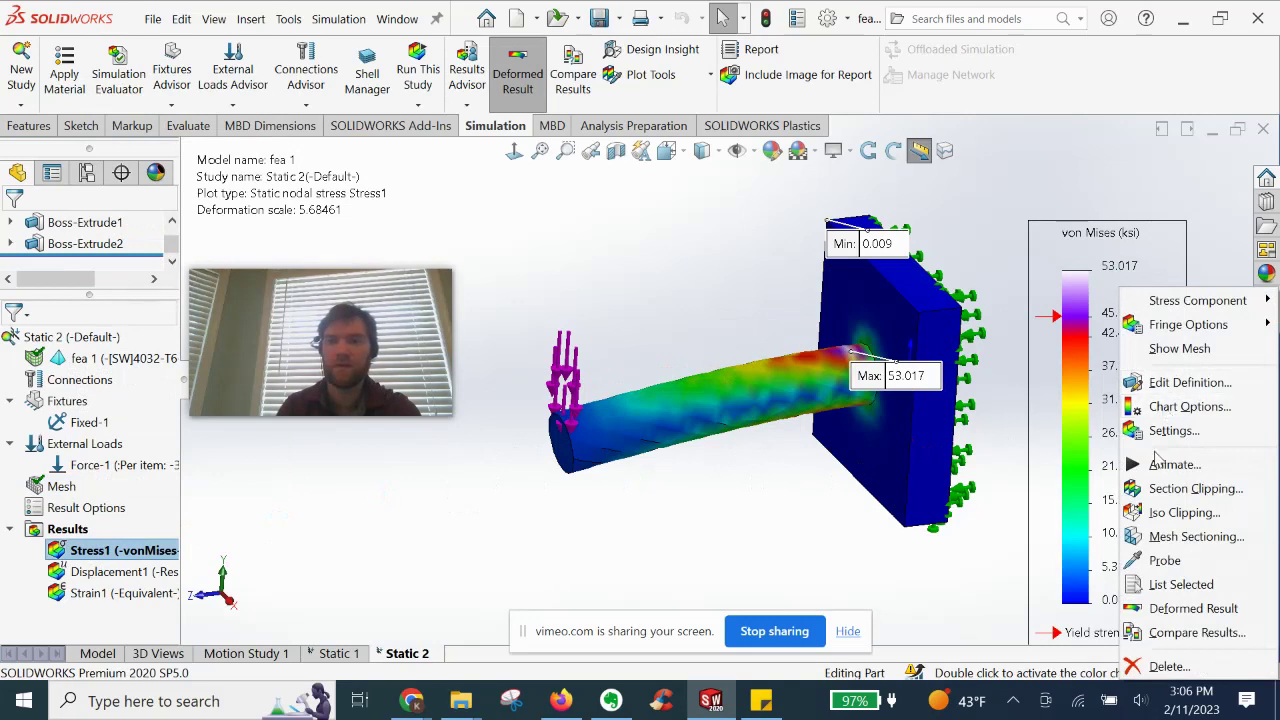
{"action": "left_click", "coordinate": [752, 469]}
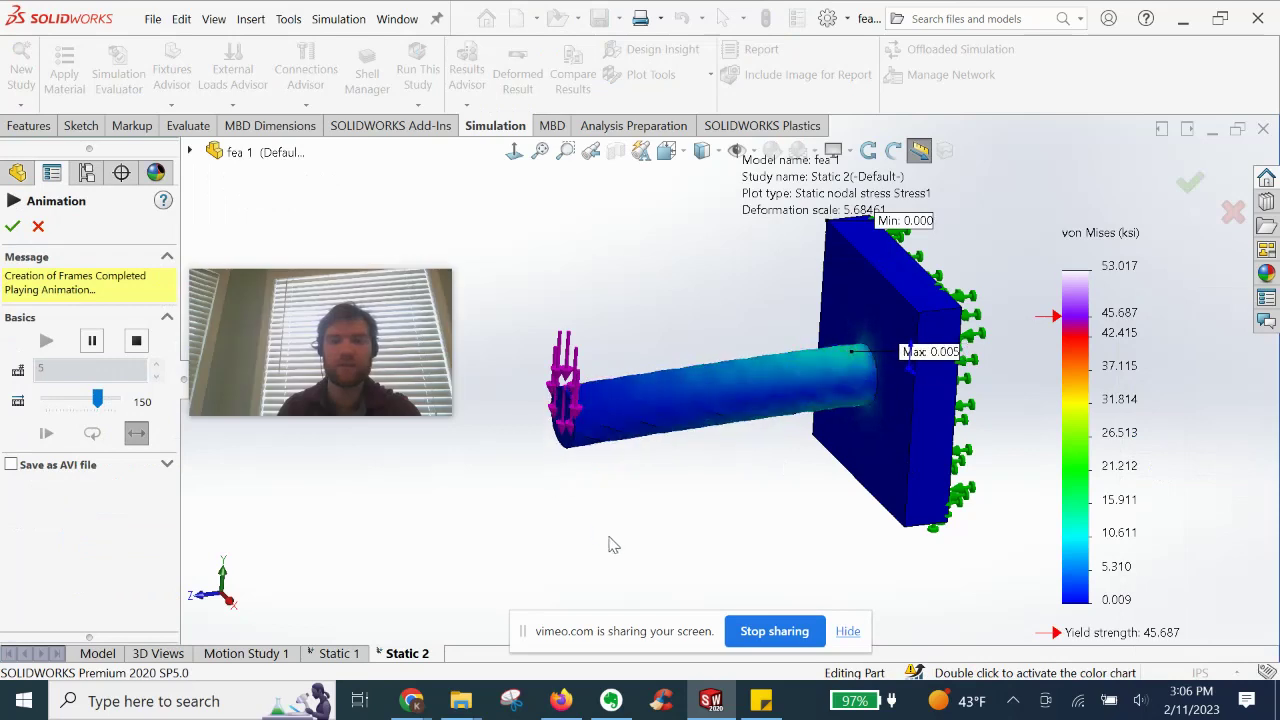
Orbit the animating model to a more frontal view, then stop the animation to return to the 53.017 ksi plot
{"action": "middle_click_drag", "start_coordinate": [608, 543], "coordinate": [625, 521]}
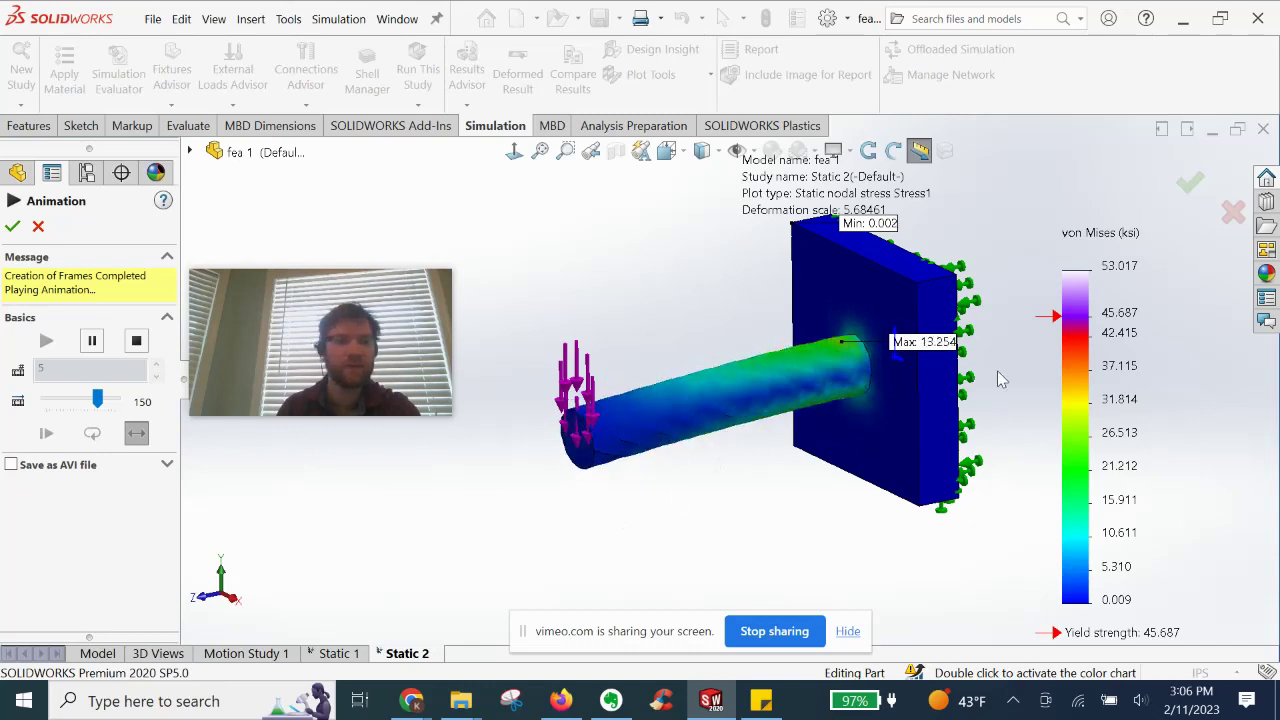
{"action": "key", "text": "Escape"}
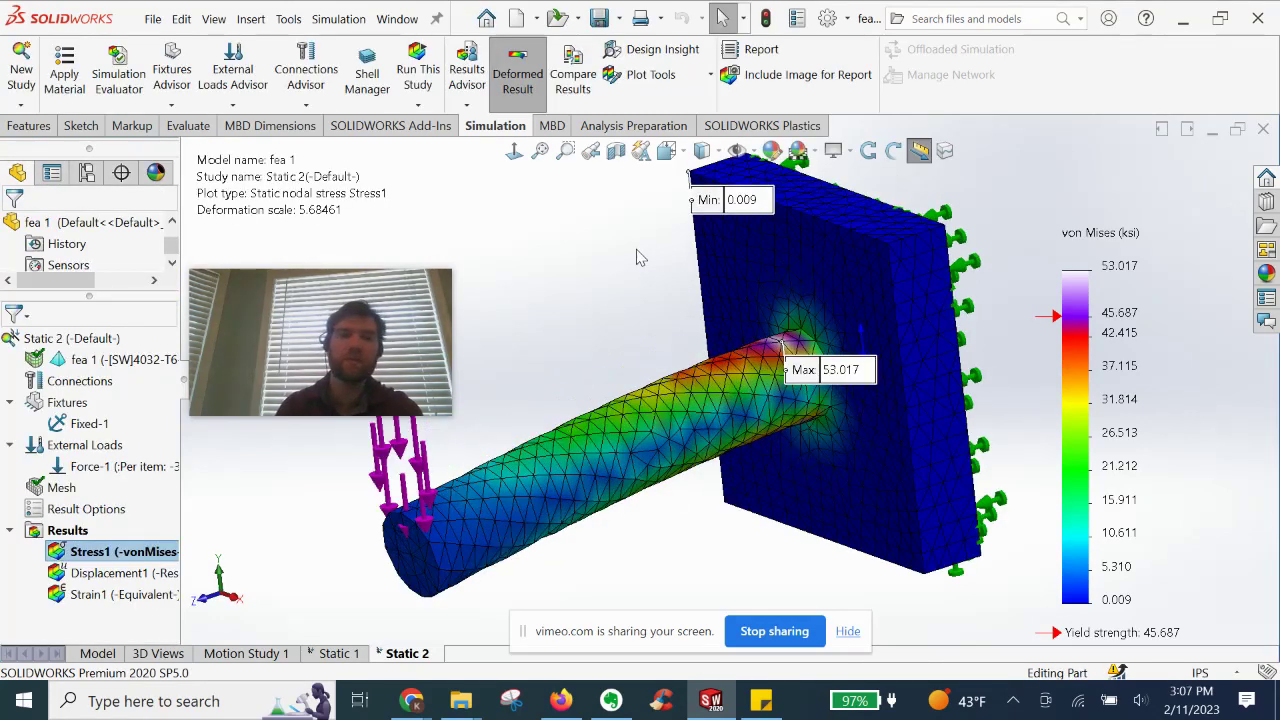